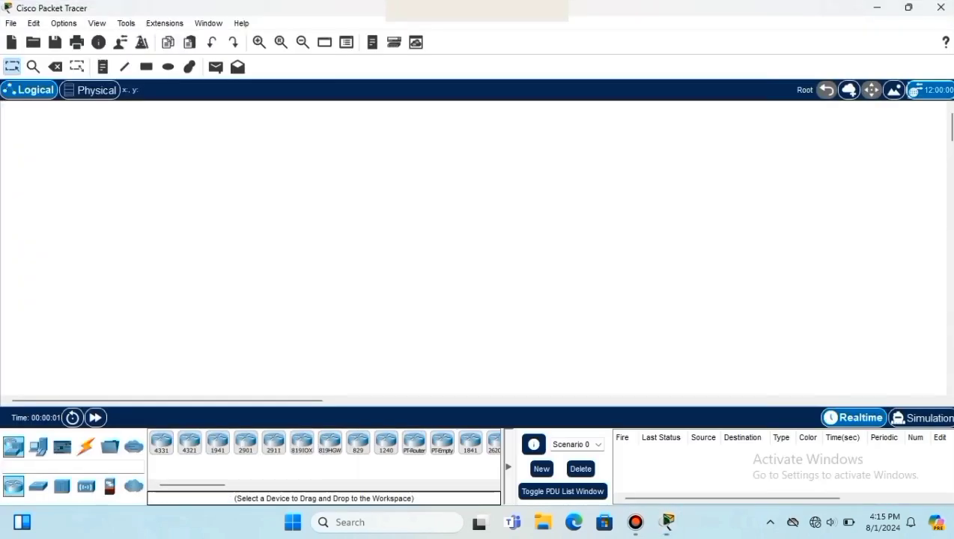
# - Show the End Devices category in the bottom-left device palette
pyautogui.click(38, 447)
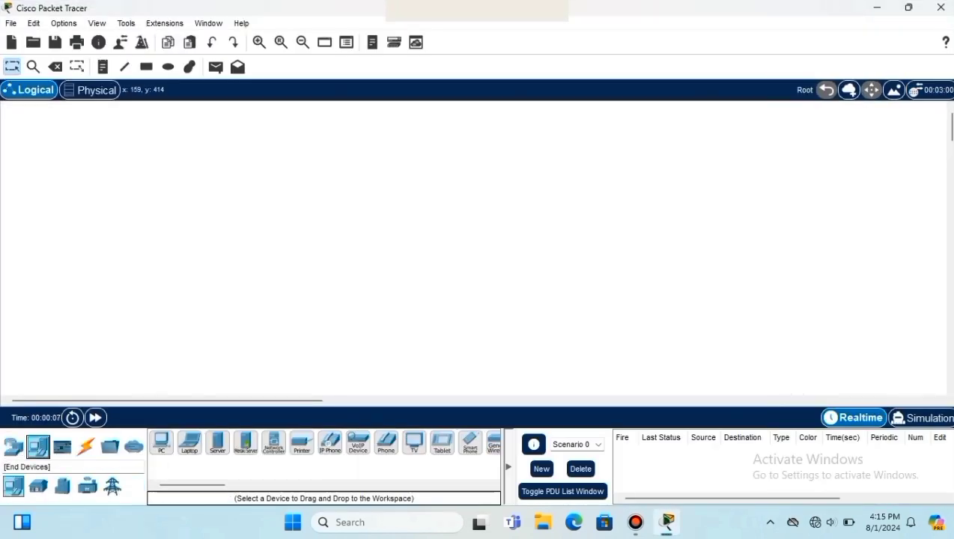
# - Place Server0 and four PCs, PC0–PC3, on the workspace
pyautogui.click(217, 442)
pyautogui.click(123, 251)
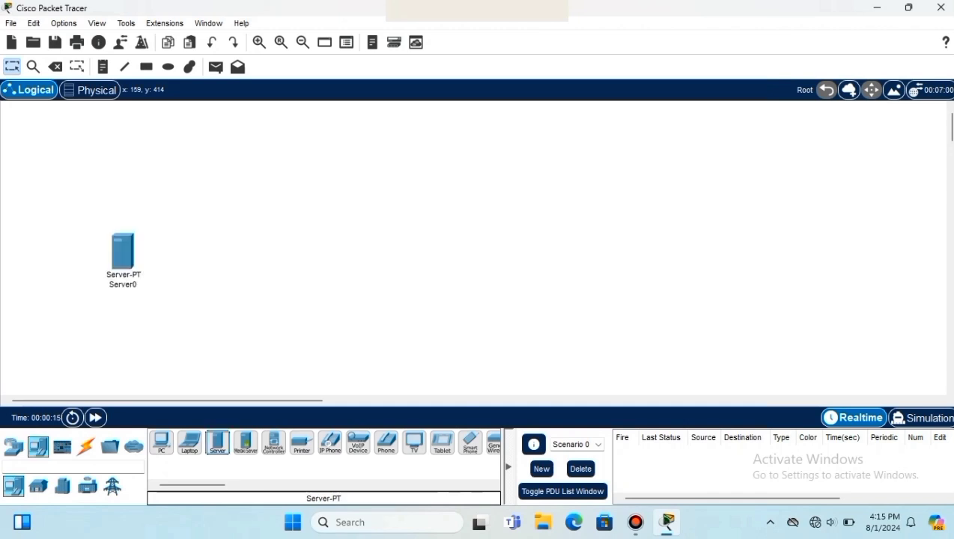
pyautogui.click(161, 442)
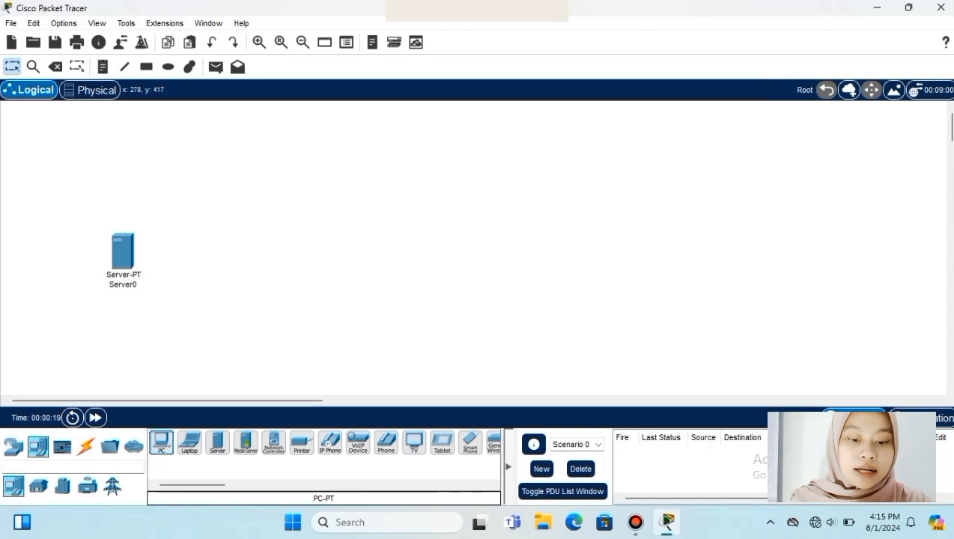
pyautogui.click(208, 322)
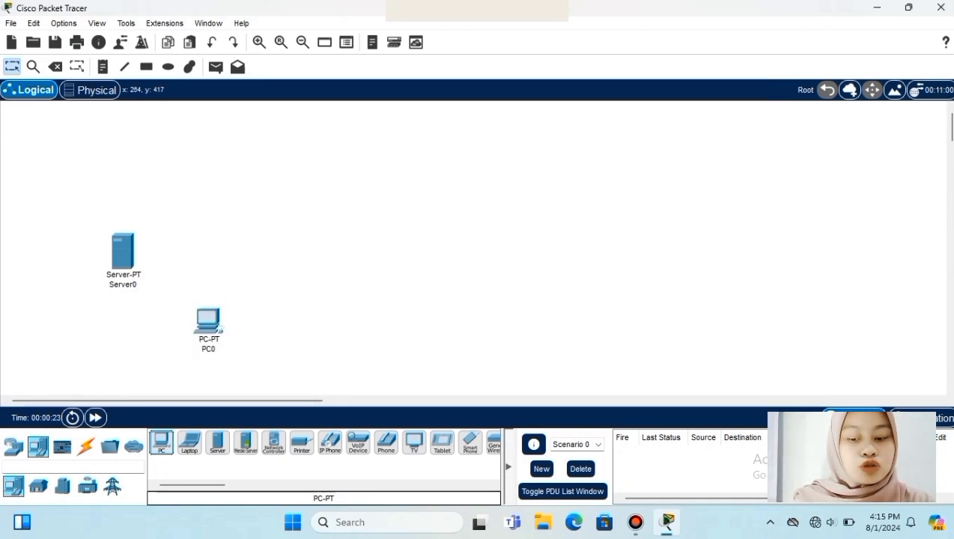
pyautogui.moveTo(161, 442); pyautogui.dragTo(250, 327)
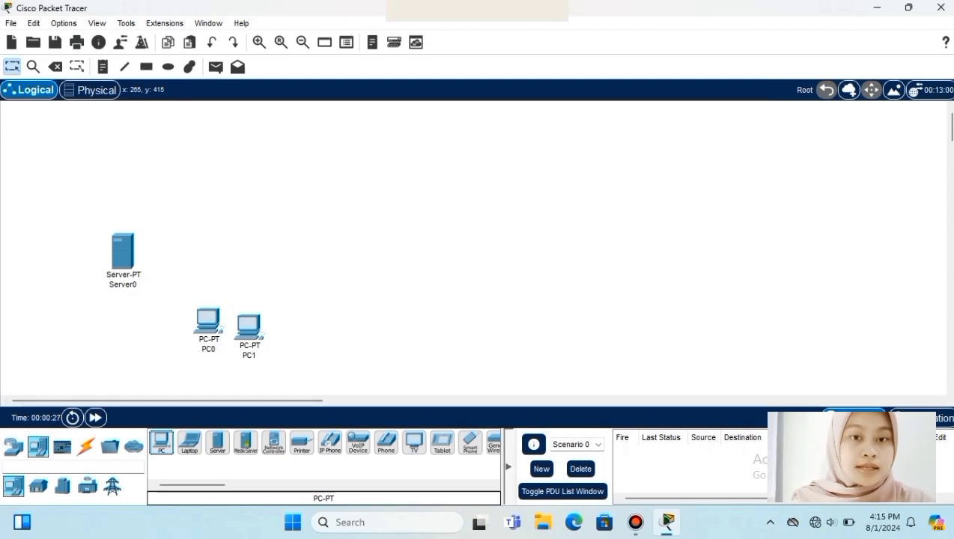
pyautogui.moveTo(161, 442); pyautogui.dragTo(290, 328)
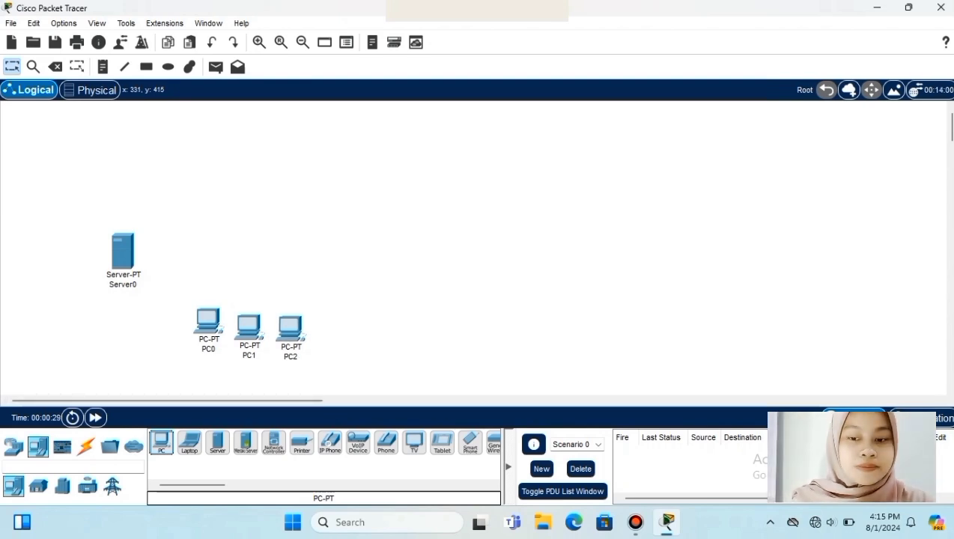
pyautogui.moveTo(161, 443); pyautogui.dragTo(337, 333)
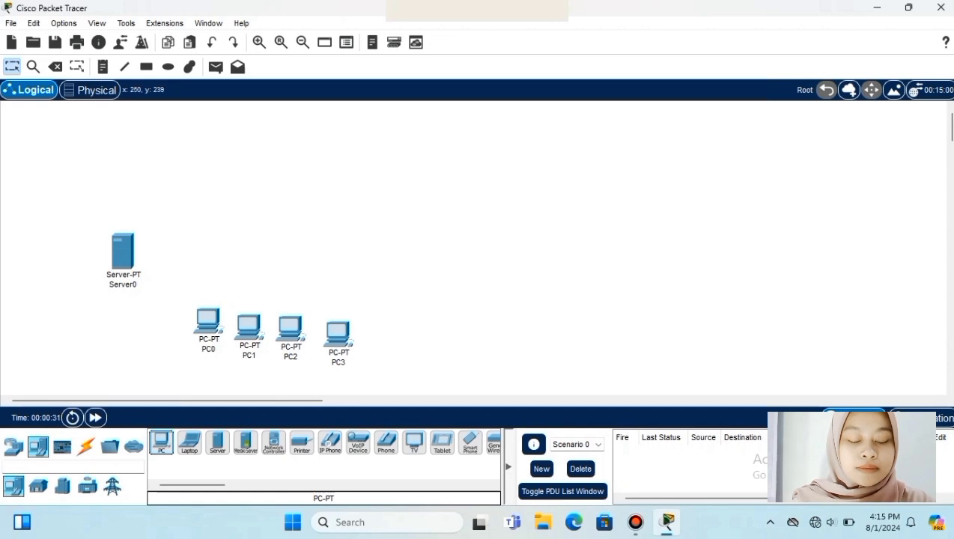
# - Shift Server0 down-left and line up PC0–PC3 in a tight row
pyautogui.moveTo(122, 251); pyautogui.dragTo(99, 276)
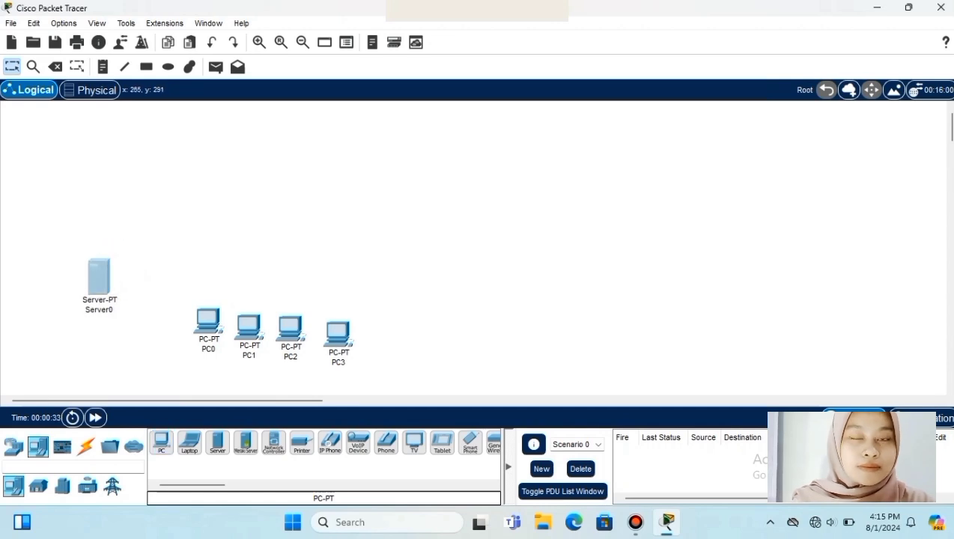
pyautogui.moveTo(208, 322); pyautogui.dragTo(183, 334)
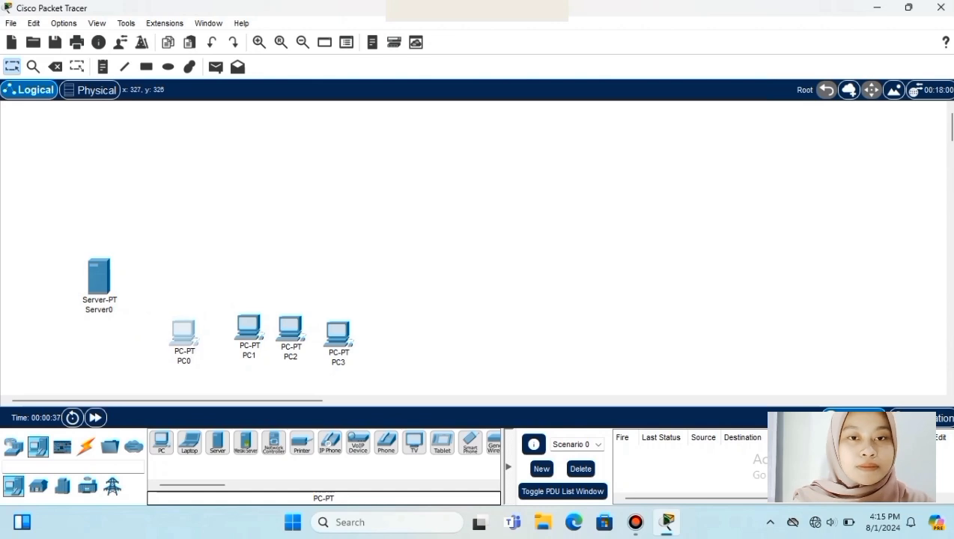
pyautogui.moveTo(248, 329); pyautogui.dragTo(228, 334)
pyautogui.moveTo(290, 330); pyautogui.dragTo(273, 331)
pyautogui.click(337, 333)
pyautogui.moveTo(338, 333); pyautogui.dragTo(317, 334)
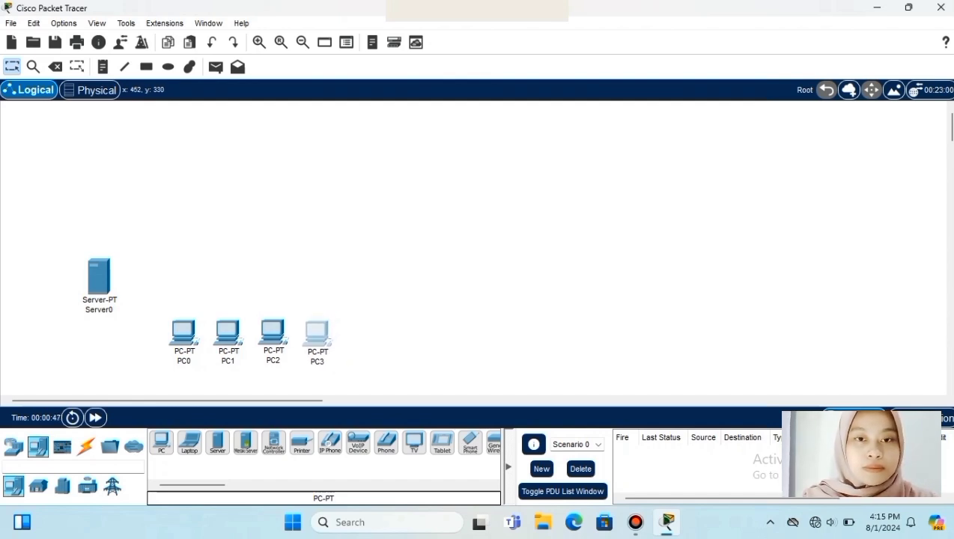
# - Add Laptop0 and Laptop1, one above the other, on the right side
pyautogui.click(189, 443)
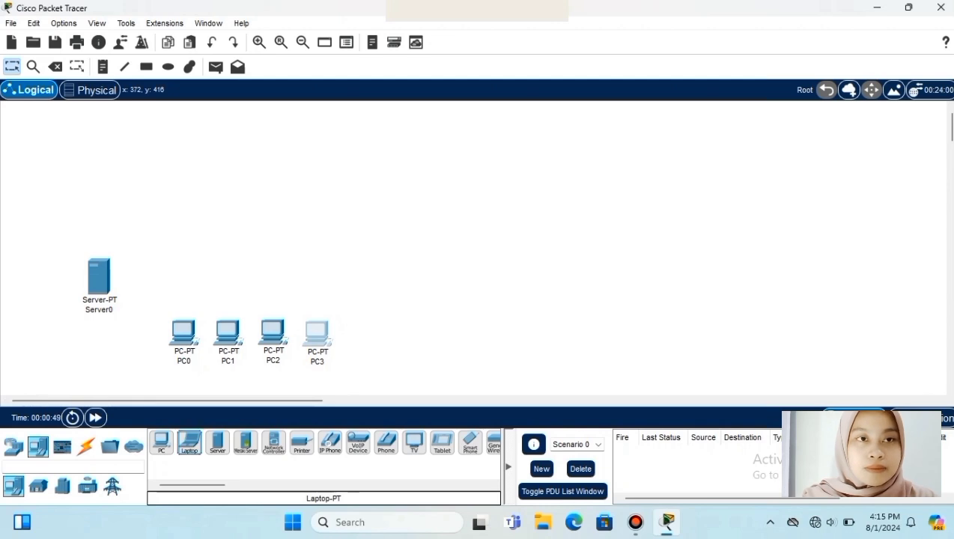
pyautogui.click(397, 224)
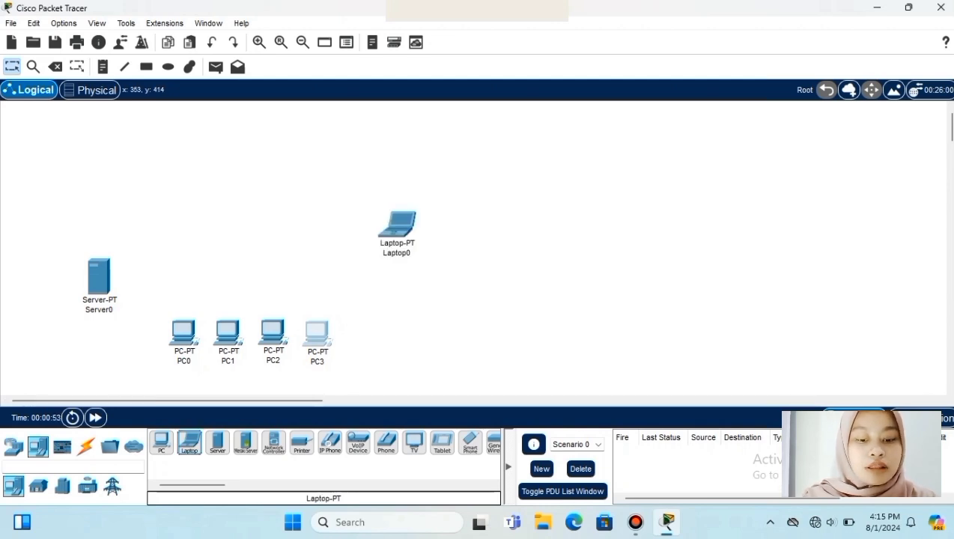
pyautogui.click(397, 296)
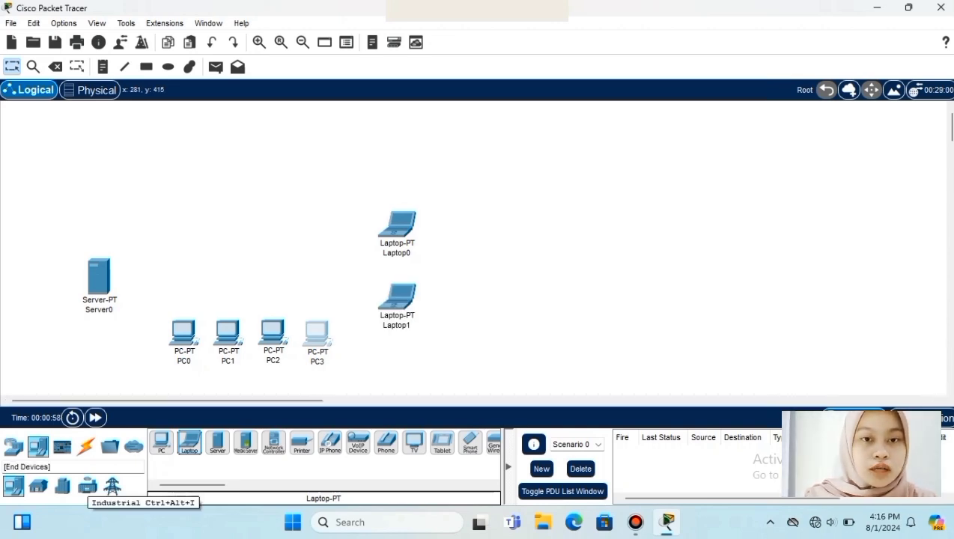
pyautogui.click(12, 446)
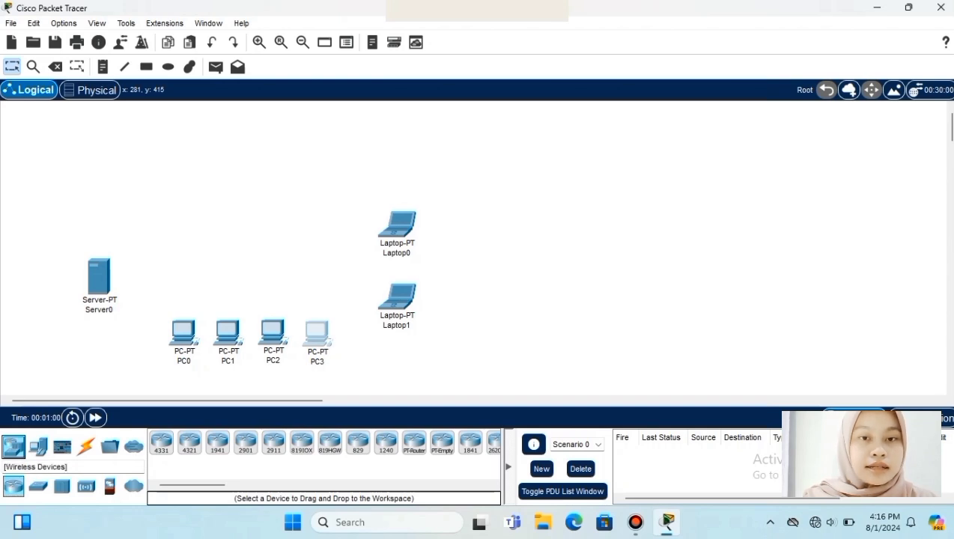
# - Add an AccessPoint-PT and a 2960 switch, Switch0, above the PCs
pyautogui.click(86, 487)
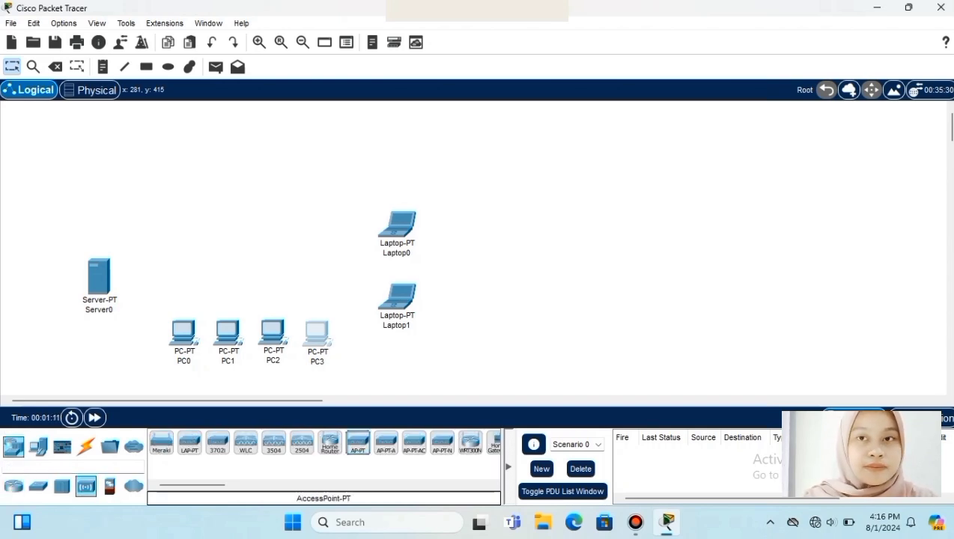
pyautogui.moveTo(358, 442); pyautogui.dragTo(308, 233)
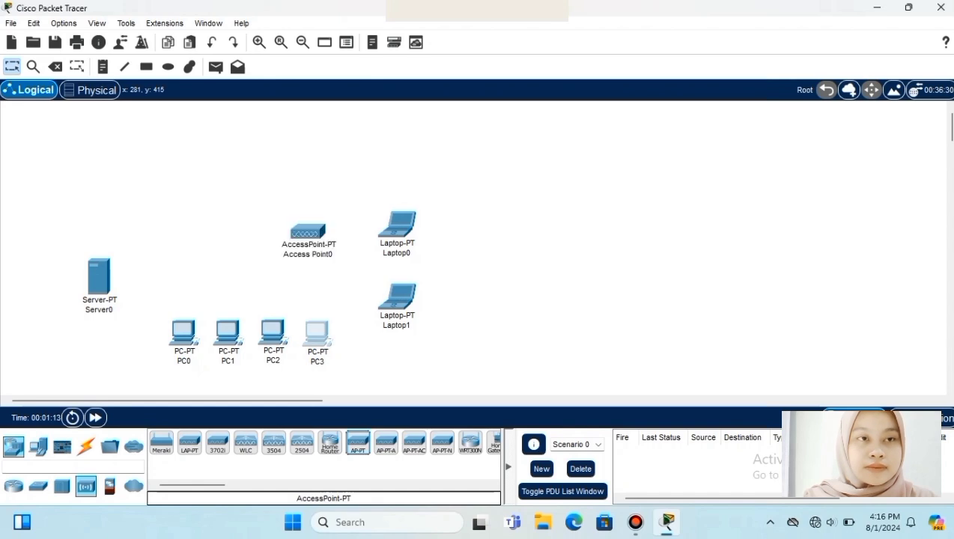
pyautogui.moveTo(161, 442); pyautogui.dragTo(207, 247)
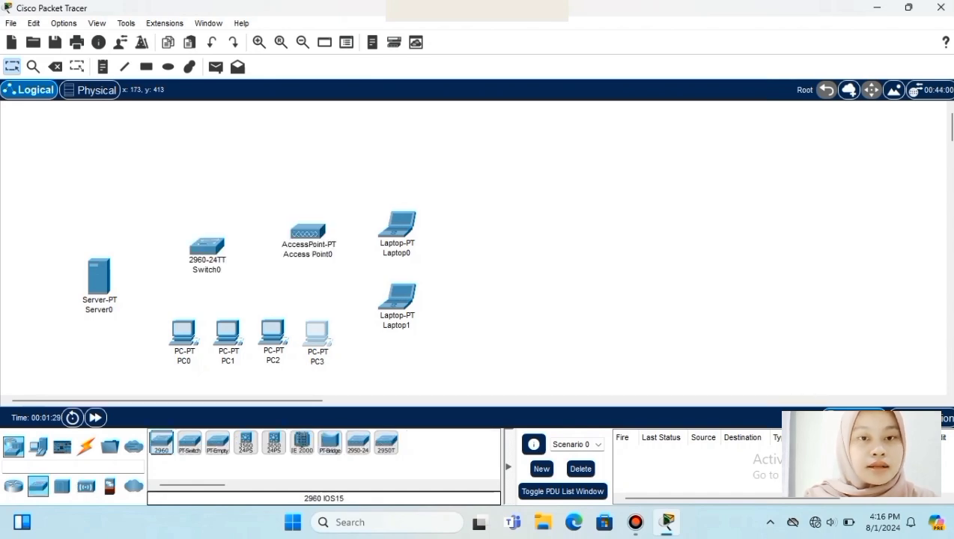
pyautogui.moveTo(206, 246); pyautogui.dragTo(215, 226)
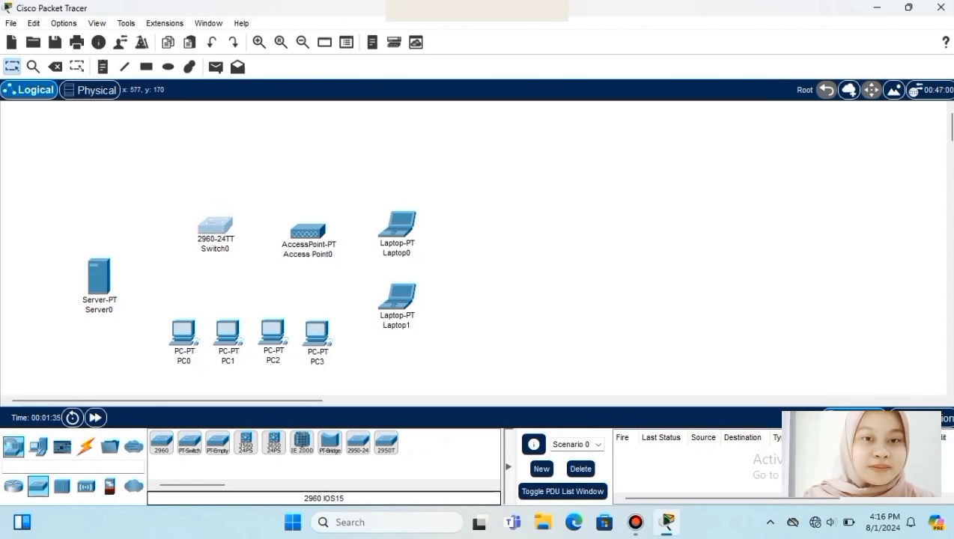
# - Move Laptop0, Laptop1 and Access Point0 further right
pyautogui.moveTo(397, 224); pyautogui.dragTo(438, 223)
pyautogui.moveTo(397, 297); pyautogui.dragTo(440, 315)
pyautogui.moveTo(307, 232); pyautogui.dragTo(335, 220)
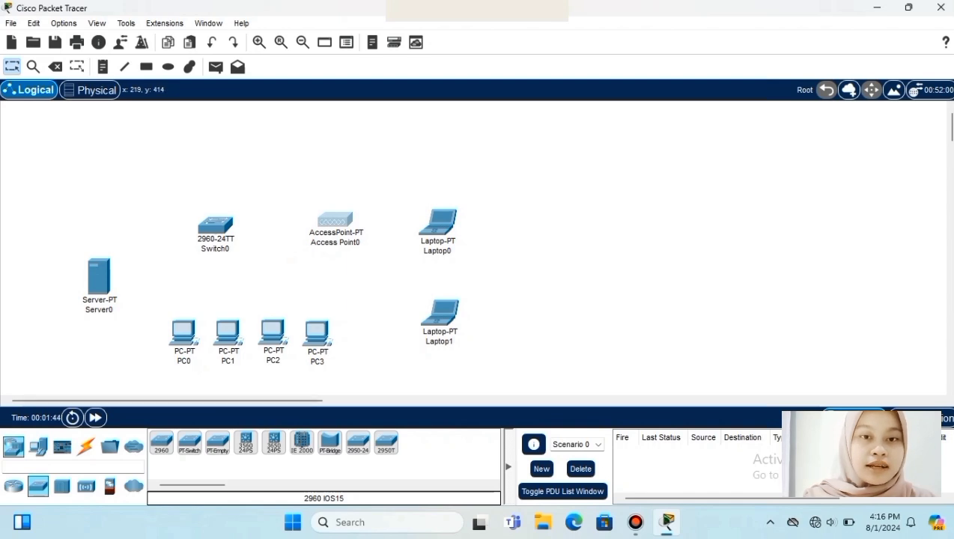
# - Cable Server0 and PC0 to Switch0 with automatic connection type
pyautogui.click(85, 446)
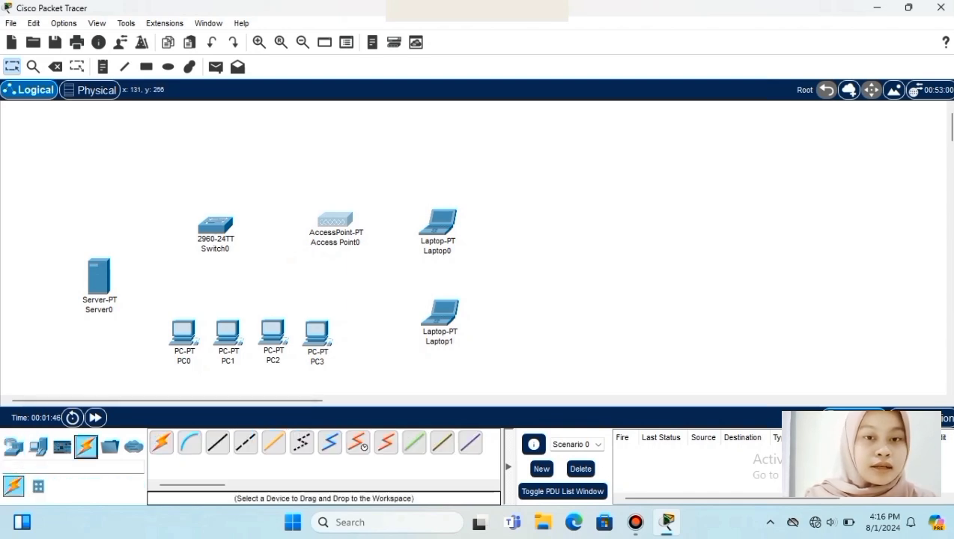
pyautogui.click(161, 443)
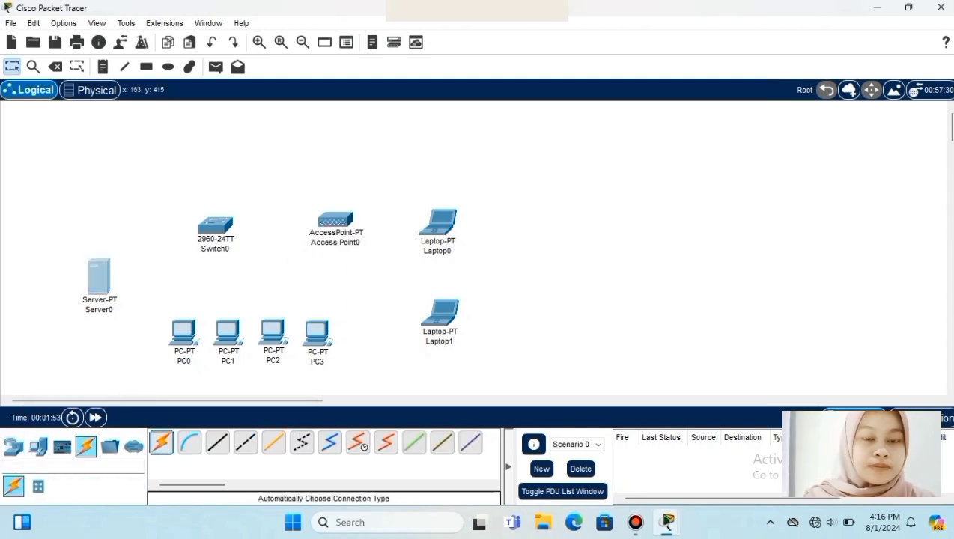
pyautogui.click(99, 277)
pyautogui.click(226, 222)
pyautogui.click(161, 442)
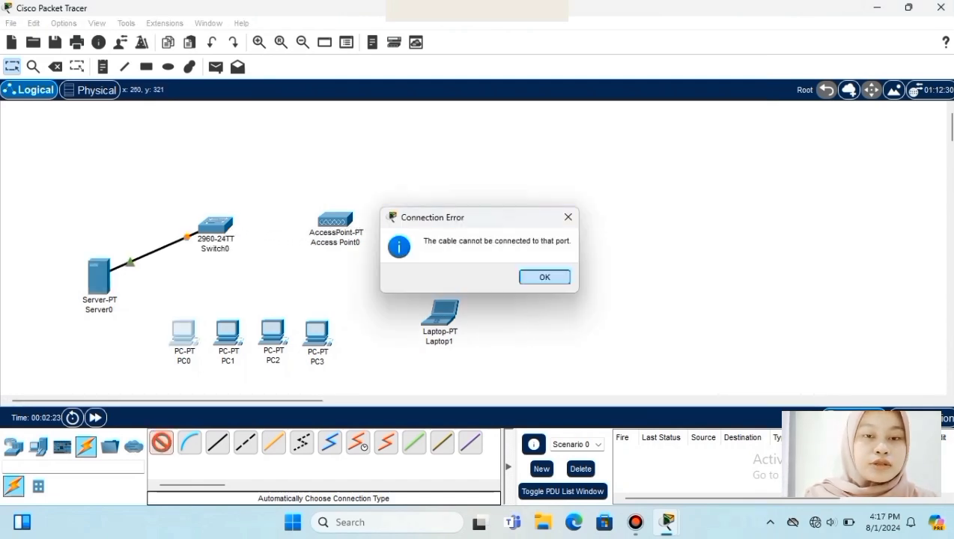
pyautogui.click(544, 276)
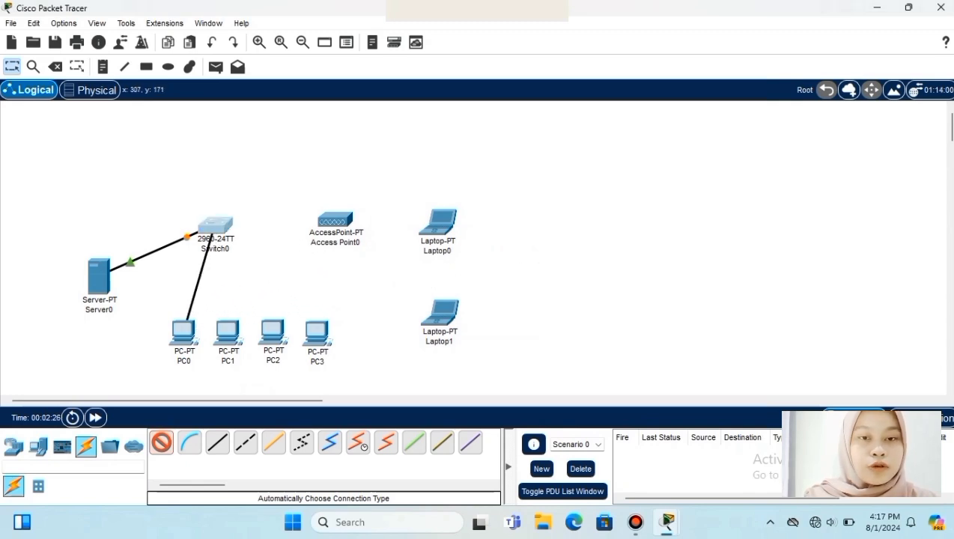
pyautogui.click(217, 225)
# - Cable PC1, PC2 and PC3 to Switch0
pyautogui.click(161, 442)
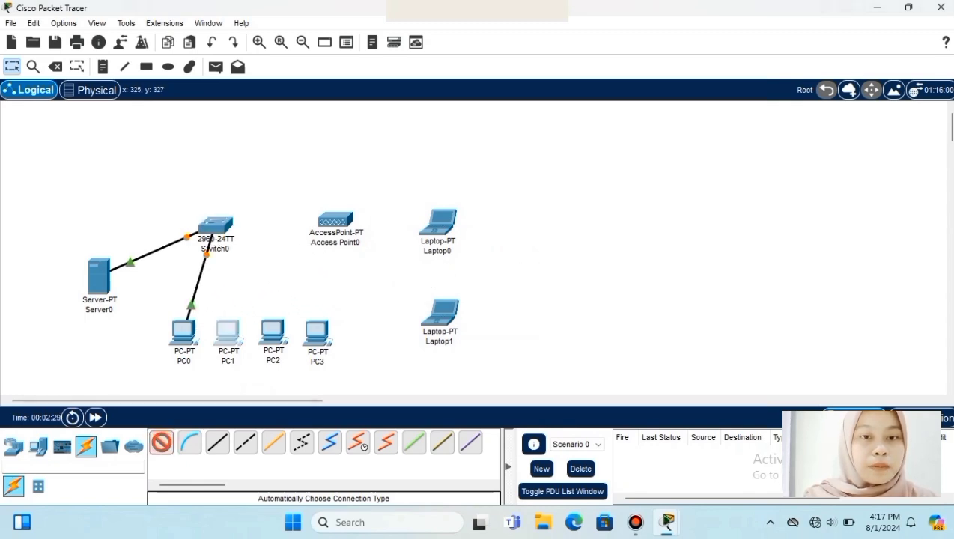
pyautogui.click(227, 331)
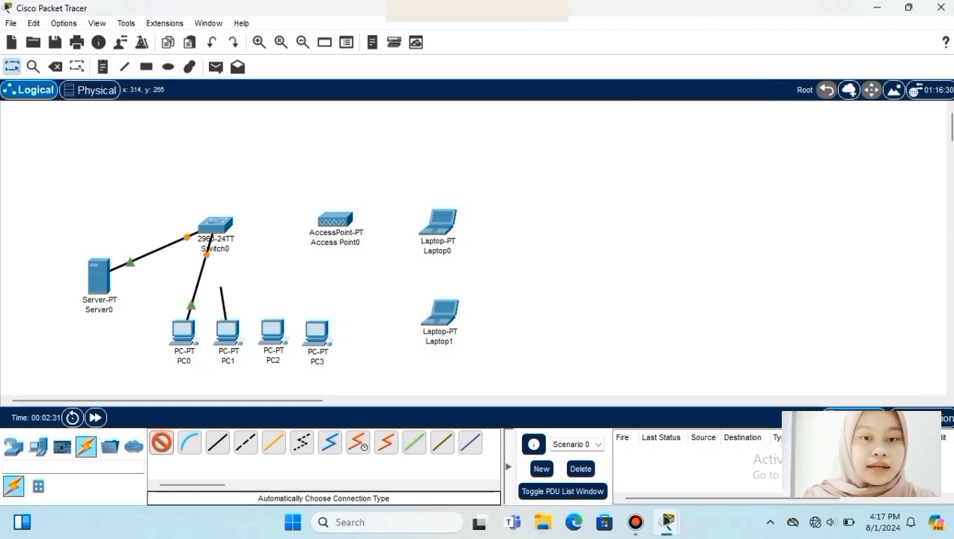
pyautogui.click(215, 225)
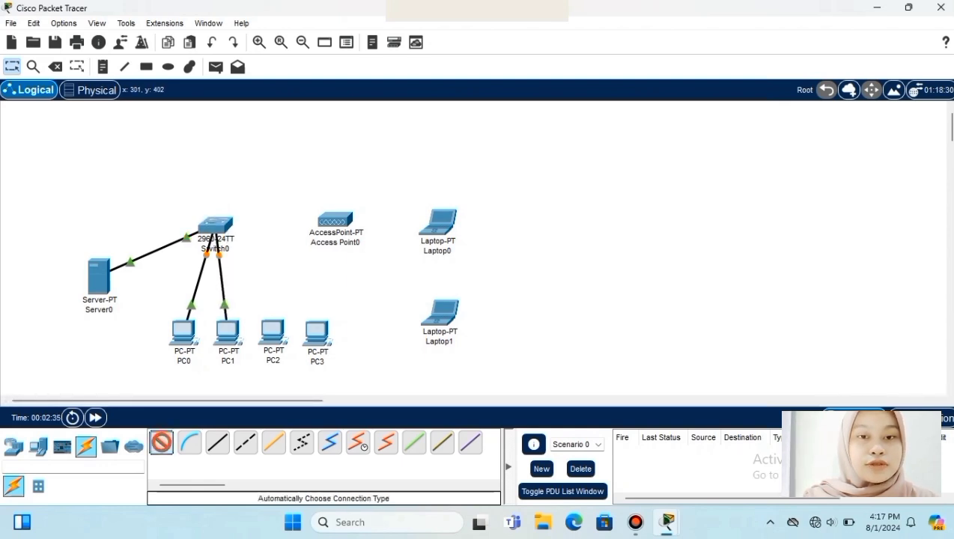
pyautogui.click(273, 331)
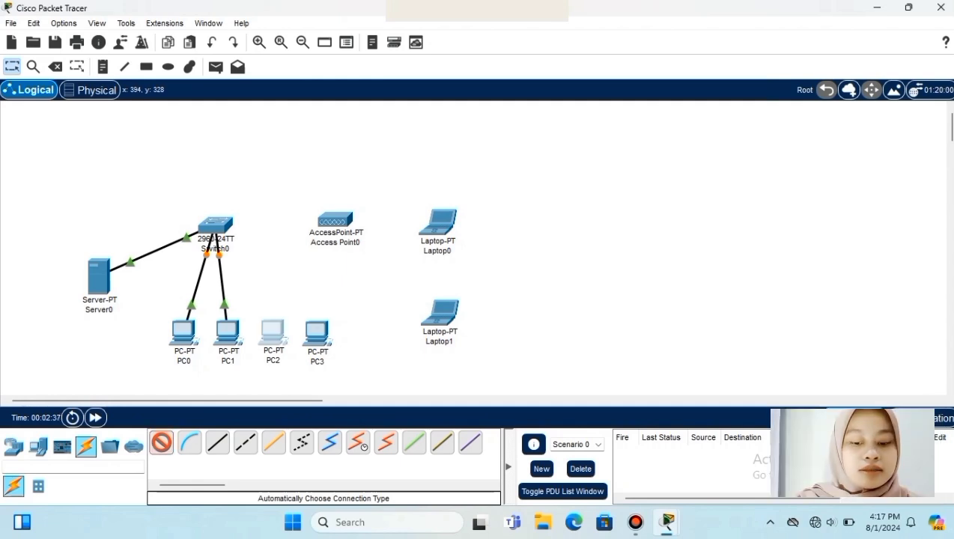
pyautogui.click(223, 228)
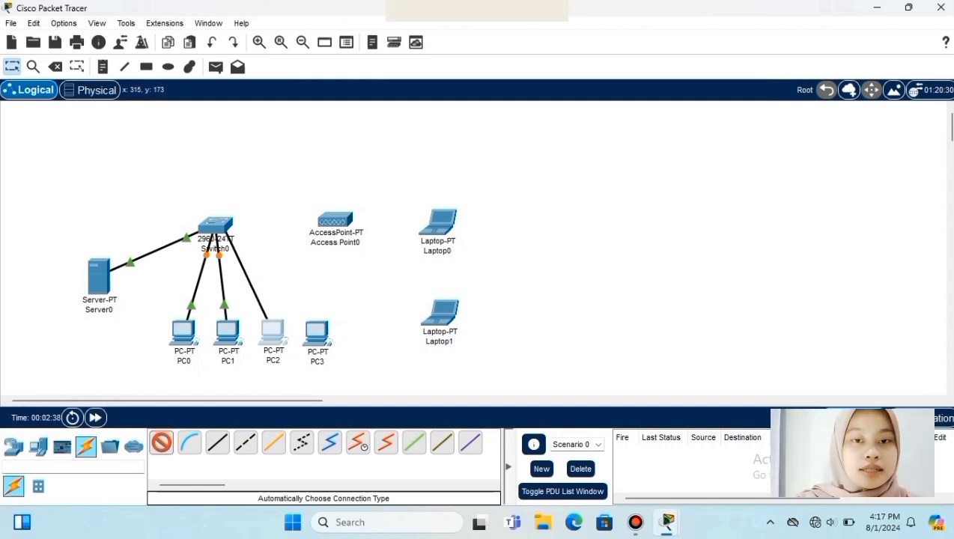
pyautogui.click(316, 331)
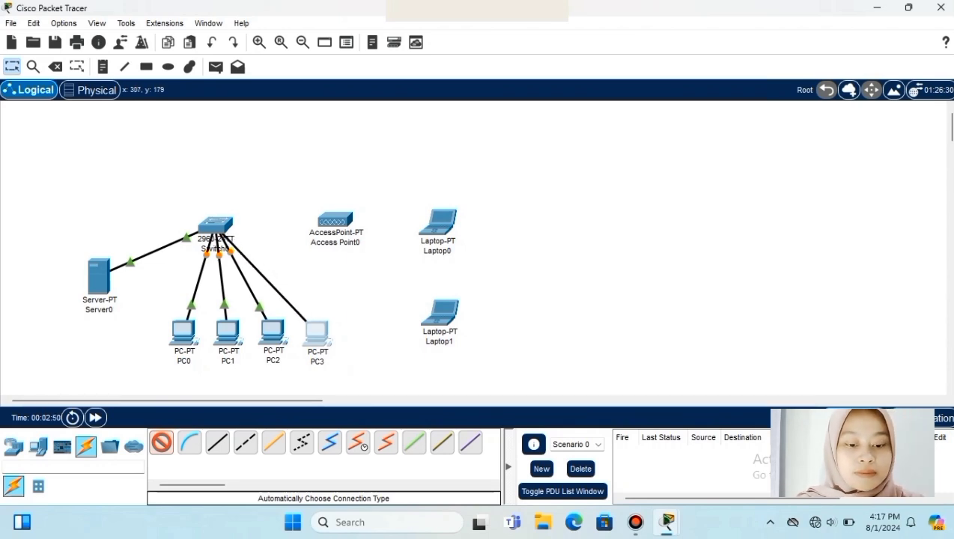
pyautogui.click(215, 226)
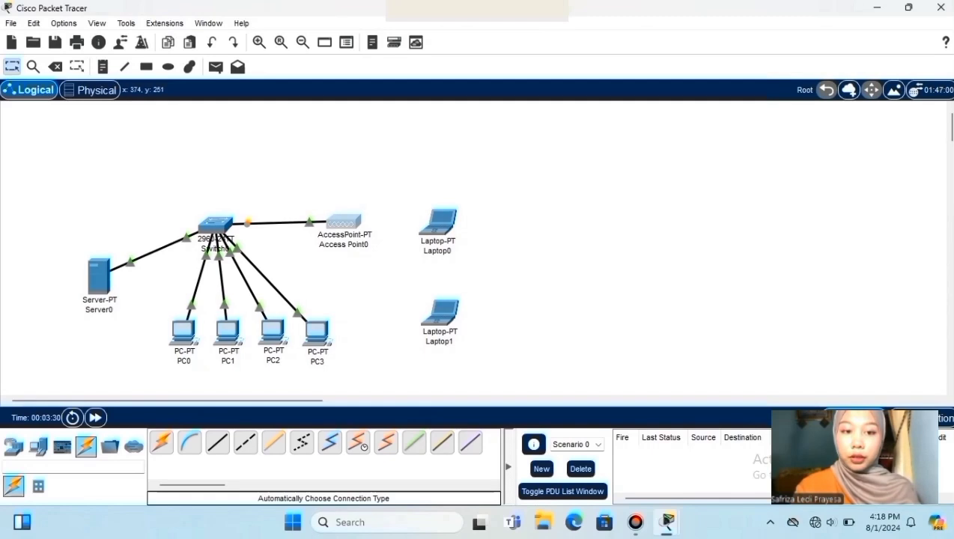
# - Set Server0's static IPv4 address to 192.168.1.1 with mask 255.255.255.0
pyautogui.click(90, 267)
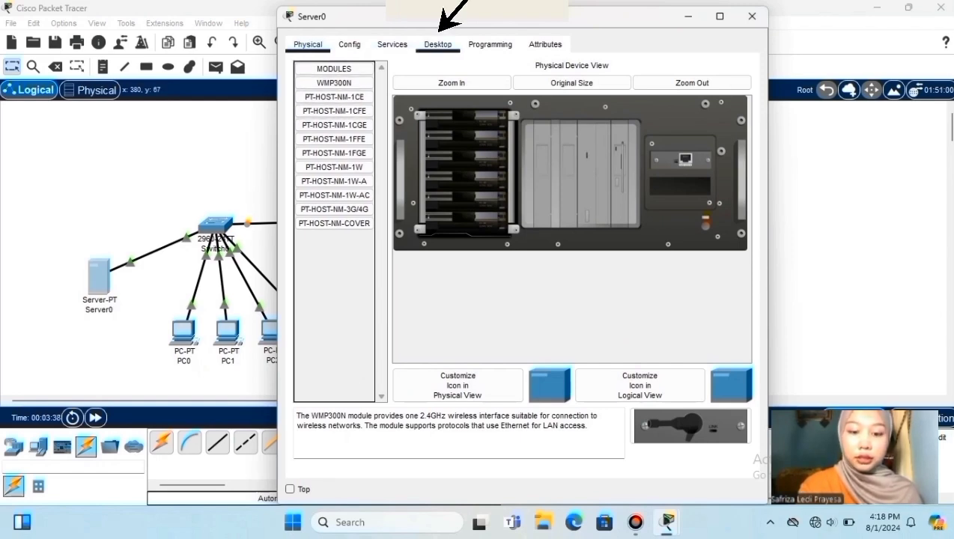
pyautogui.click(439, 32)
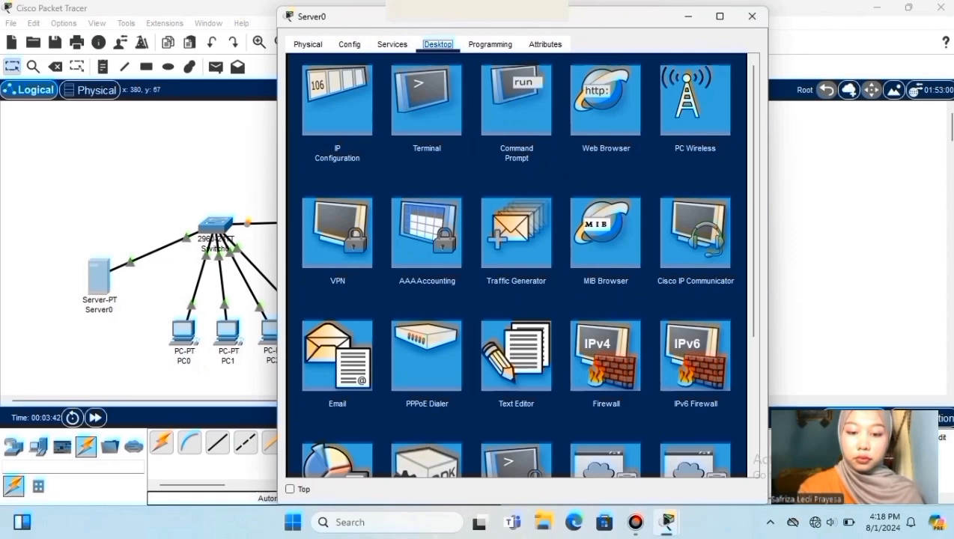
pyautogui.click(337, 101)
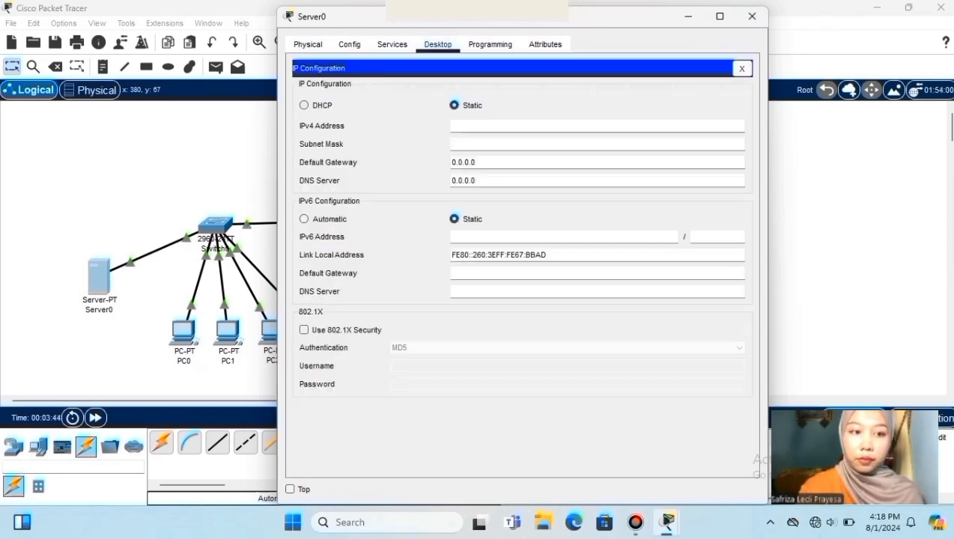
pyautogui.write('1')
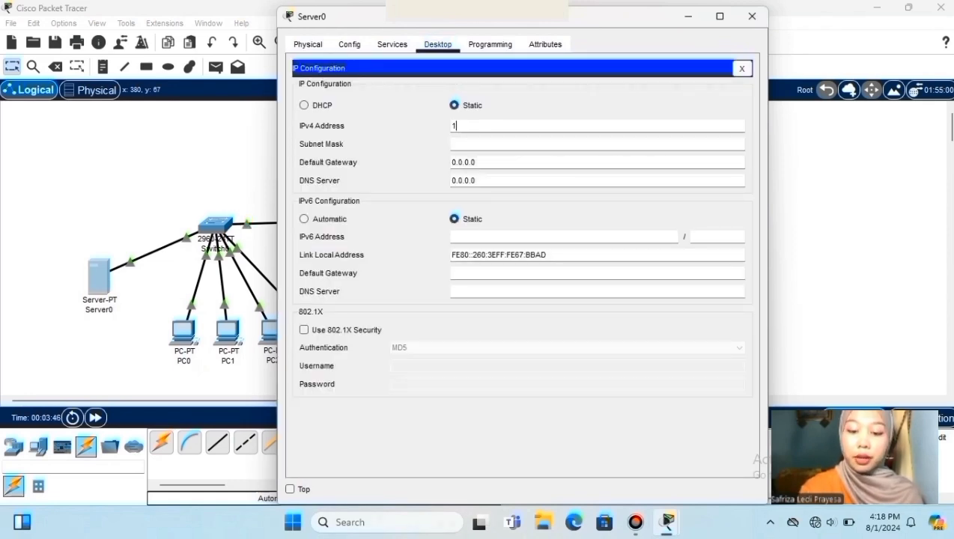
pyautogui.write('92.168')
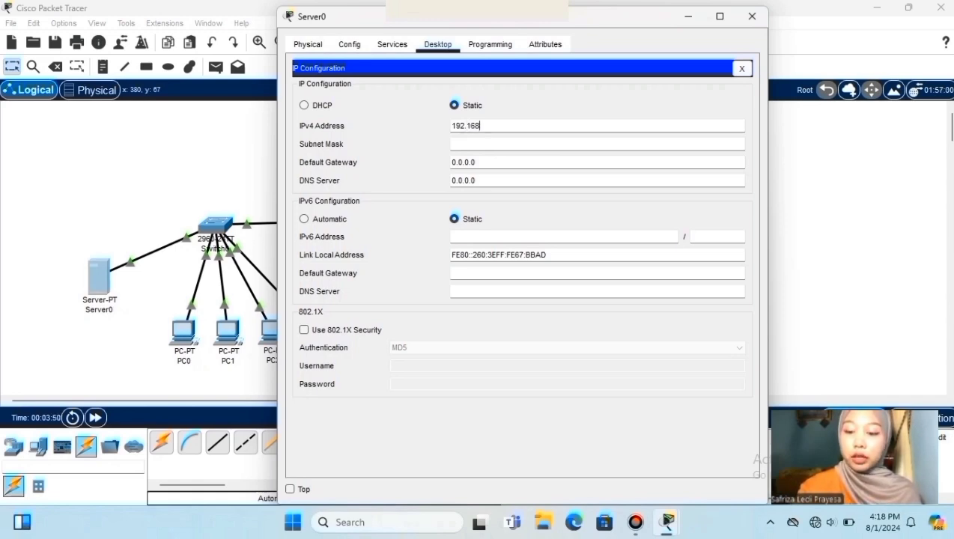
pyautogui.write('.1.1')
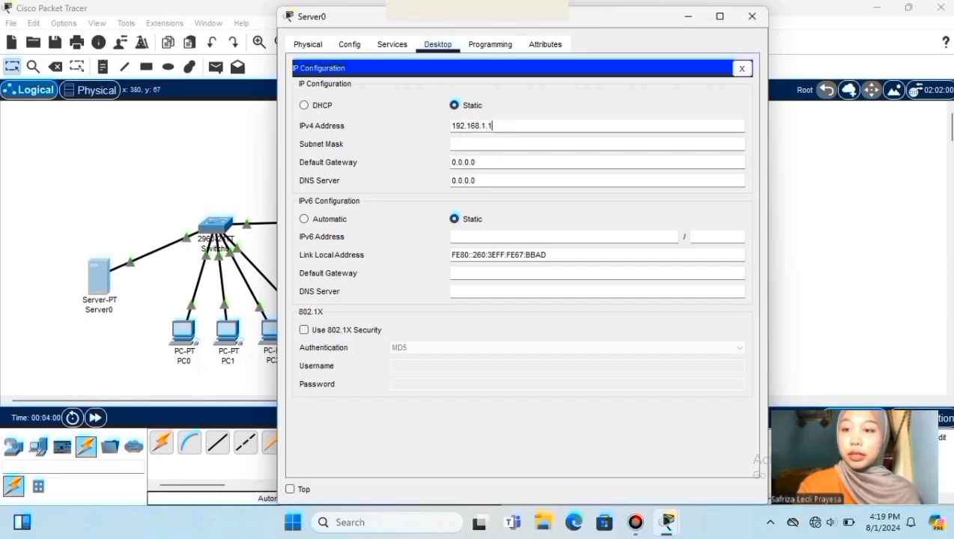
pyautogui.click(472, 161)
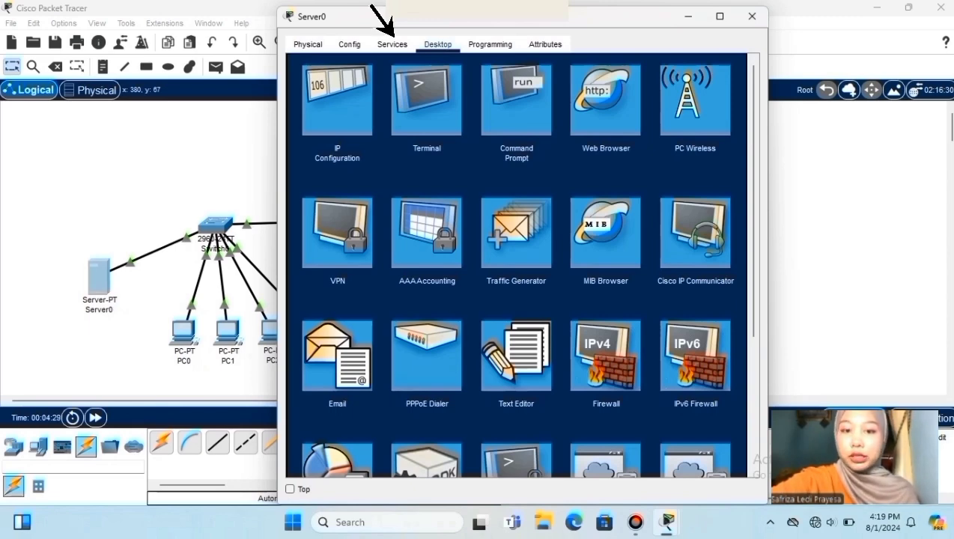
pyautogui.click(392, 38)
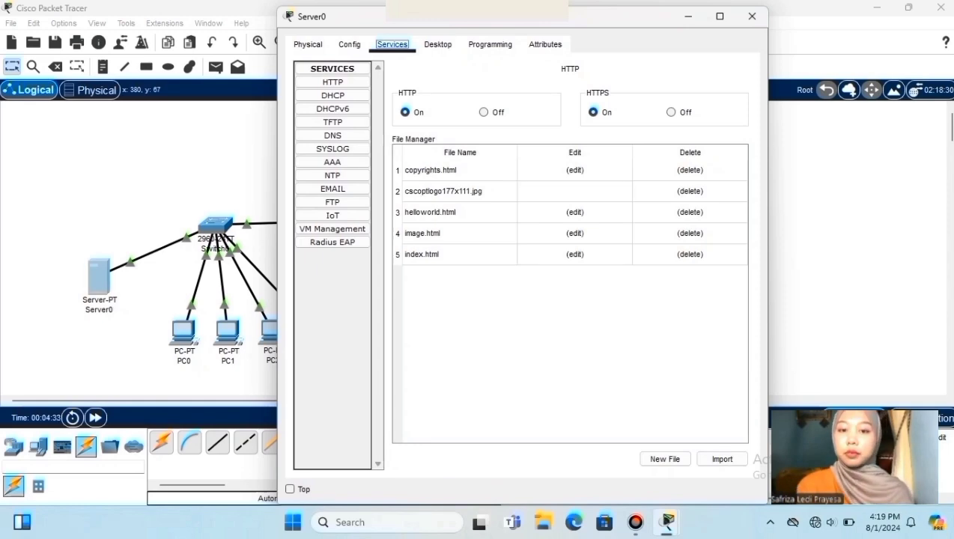
# - Open index.html in Server0's HTTP service and erase the 'Cisco Packet Tracer' heading
pyautogui.click(303, 81)
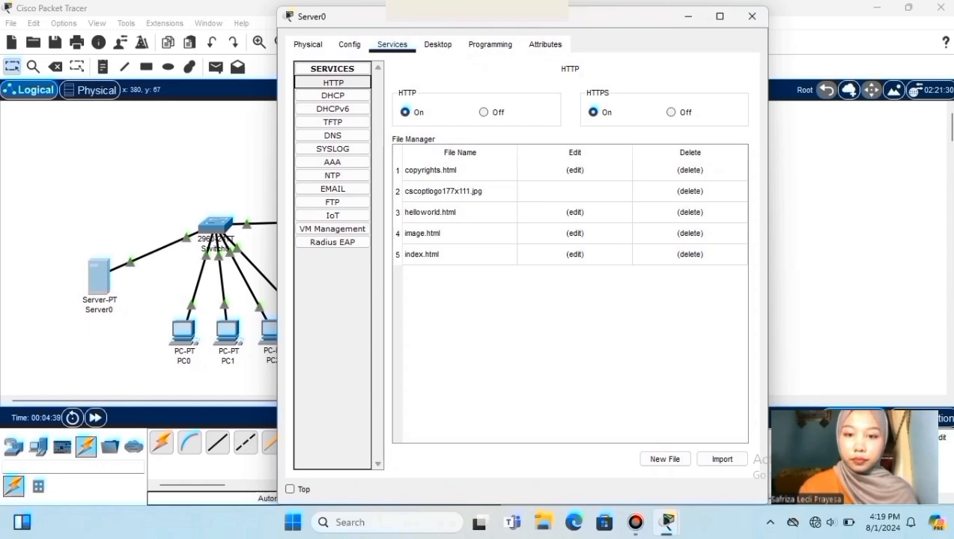
pyautogui.click(575, 254)
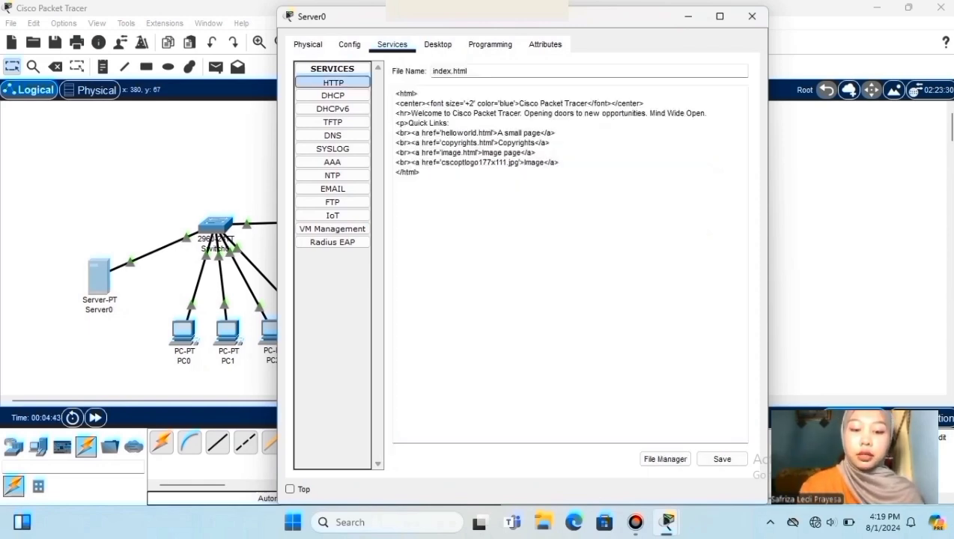
pyautogui.click(584, 102)
pyautogui.press('BackSpace')
pyautogui.press('BackSpace')
pyautogui.press('BackSpace')
pyautogui.press('BackSpace')
pyautogui.press('BackSpace')
pyautogui.press('BackSpace')
pyautogui.press('BackSpace')
pyautogui.press('BackSpace')
pyautogui.press('BackSpace')
pyautogui.press('BackSpace')
pyautogui.press('BackSpace')
pyautogui.press('BackSpace')
pyautogui.press('BackSpace')
pyautogui.press('BackSpace')
pyautogui.press('BackSpace')
pyautogui.press('BackSpace')
pyautogui.press('BackSpace')
pyautogui.press('BackSpace')
pyautogui.press('BackSpace')
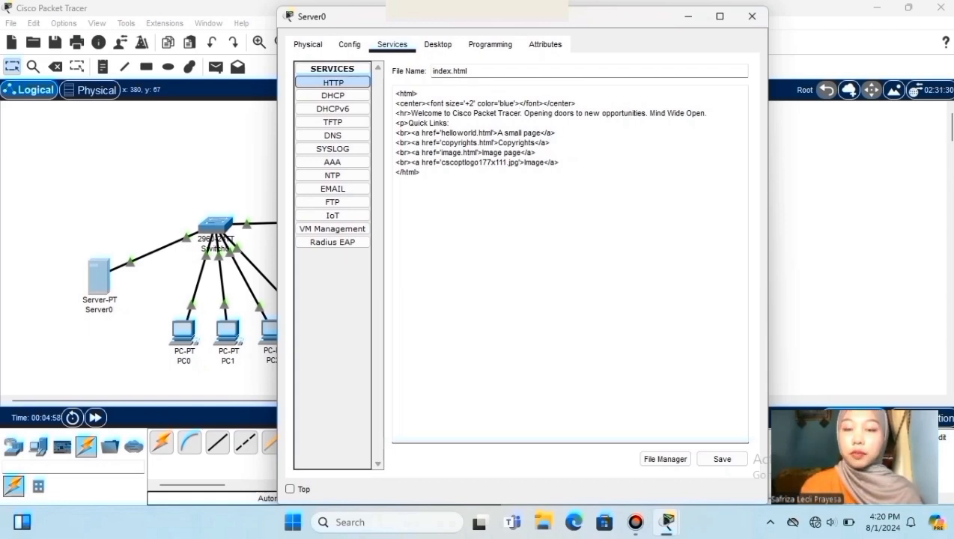
# - Change index.html to 'WEBSITE ALMAKSUM' and 'Welcome ALMAKSUM STABAT', and save it
pyautogui.write('WEB')
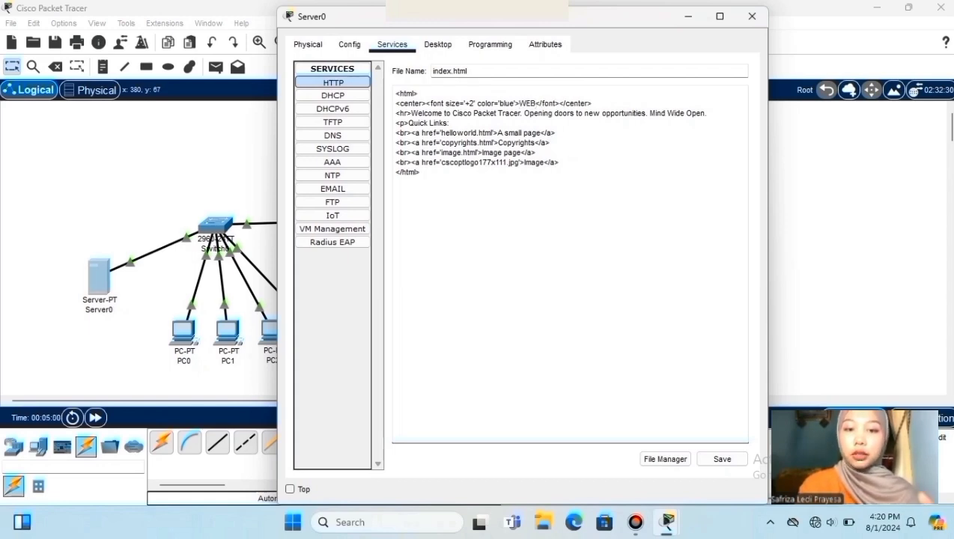
pyautogui.write('SITE')
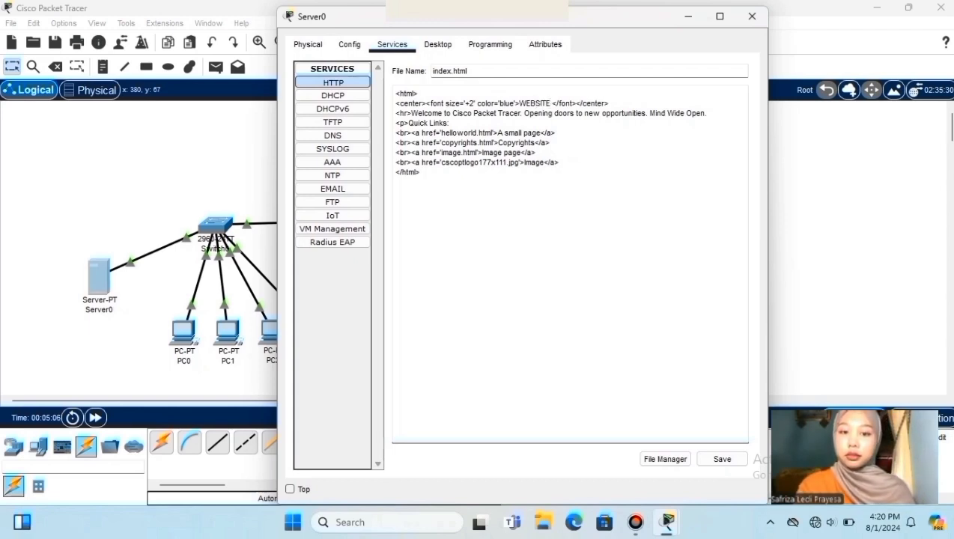
pyautogui.write(' ALMAKSUM')
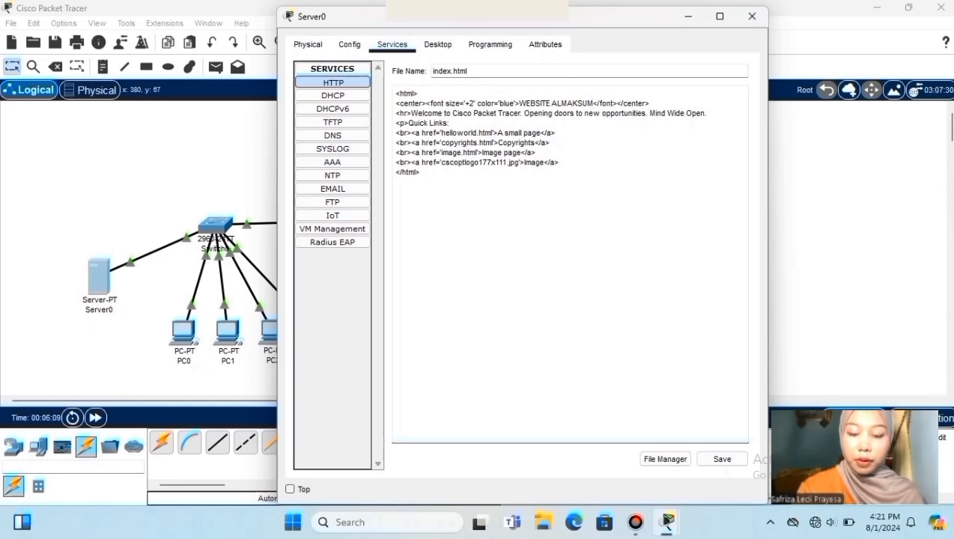
pyautogui.moveTo(395, 113); pyautogui.dragTo(449, 122)
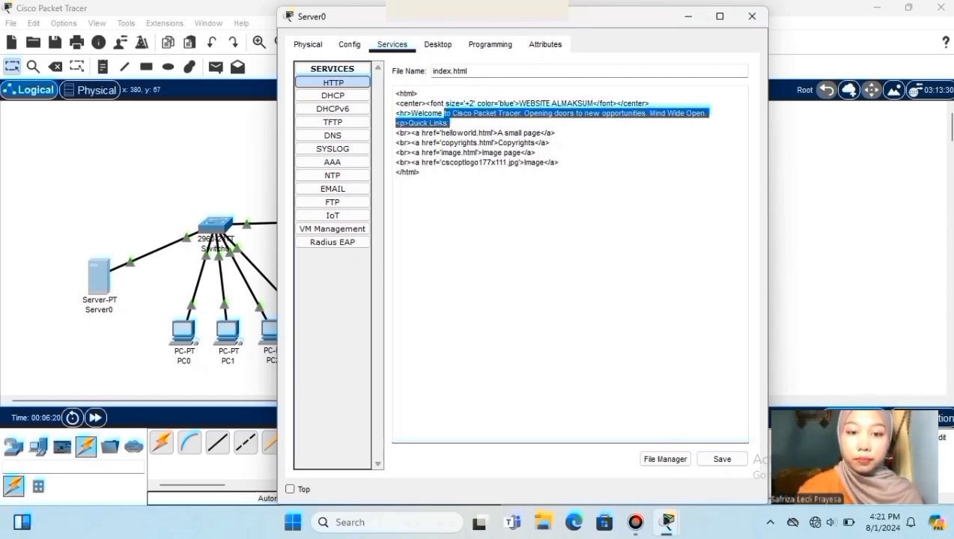
pyautogui.write('AL')
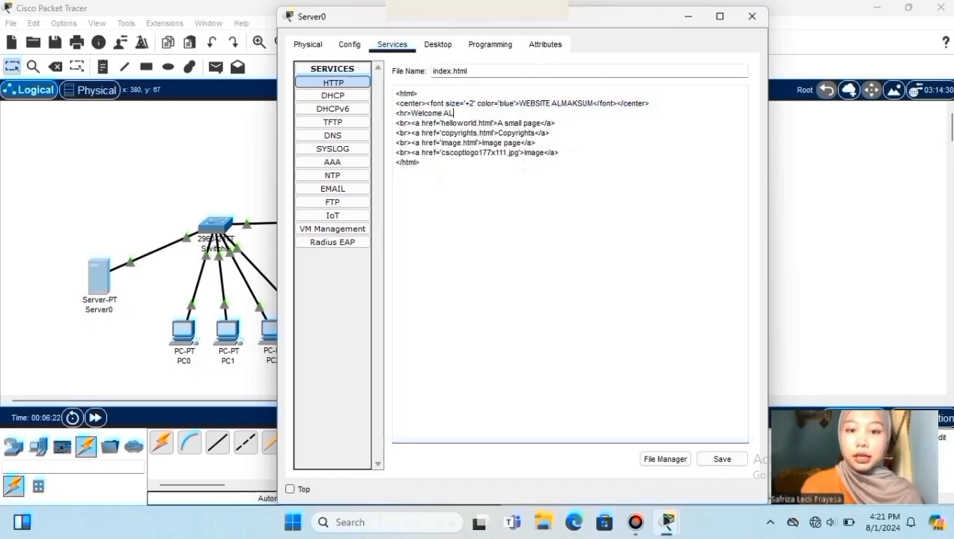
pyautogui.write('MAKSUM')
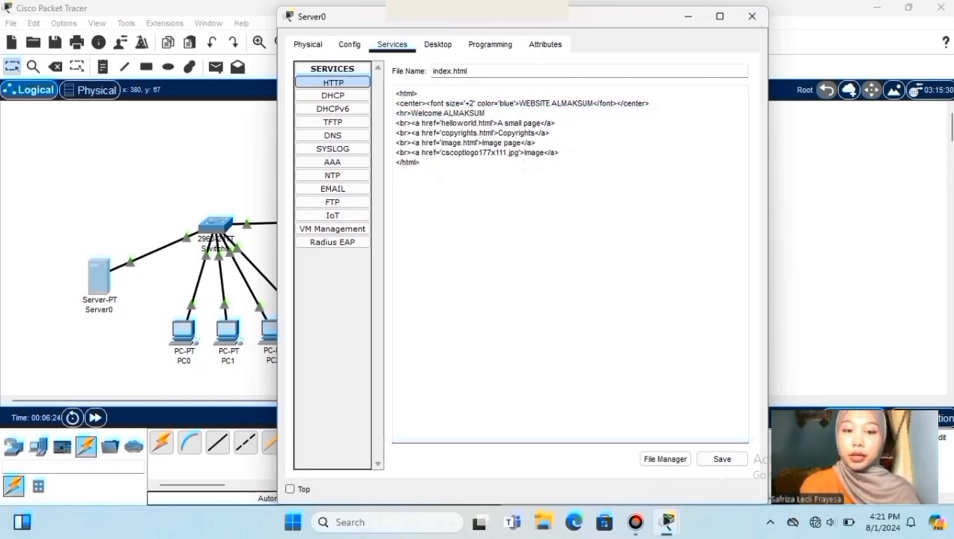
pyautogui.write(' STABAT')
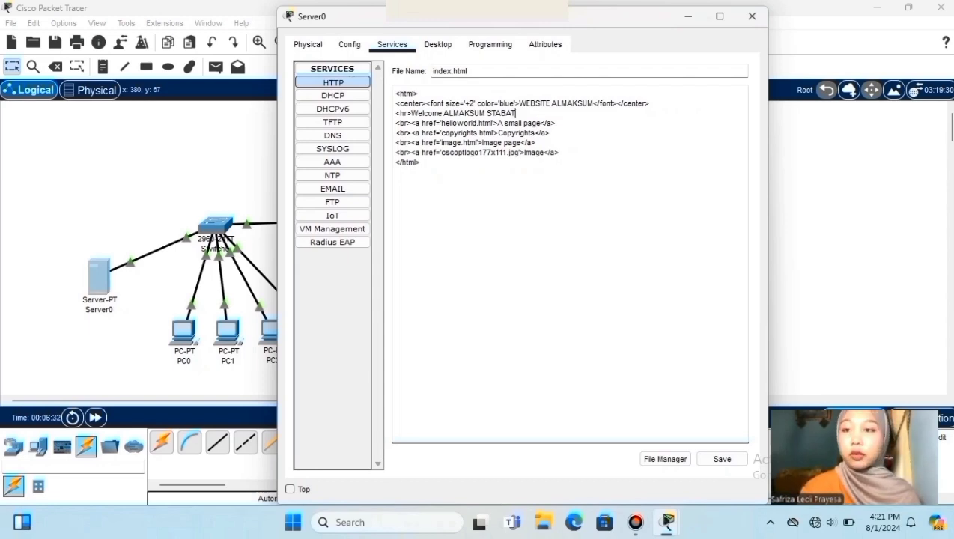
pyautogui.click(722, 459)
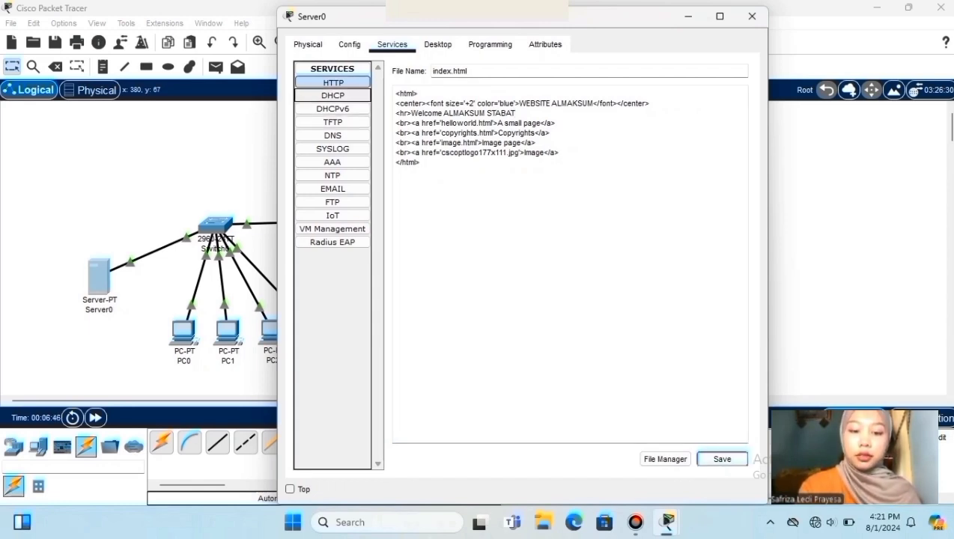
pyautogui.click(318, 92)
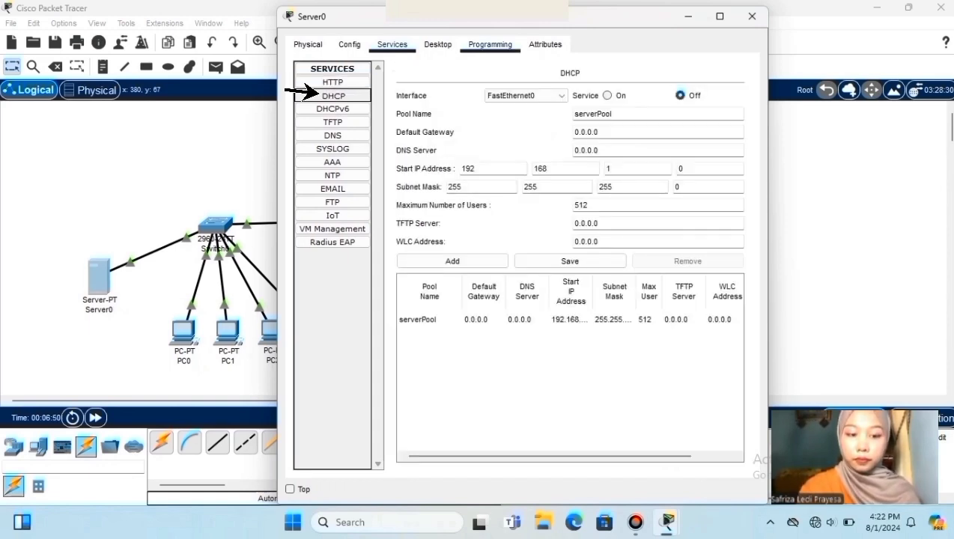
# - Turn DHCP on with gateway 192.168.1.254 and DNS server 192.168.1.1
pyautogui.click(318, 93)
pyautogui.press('space')
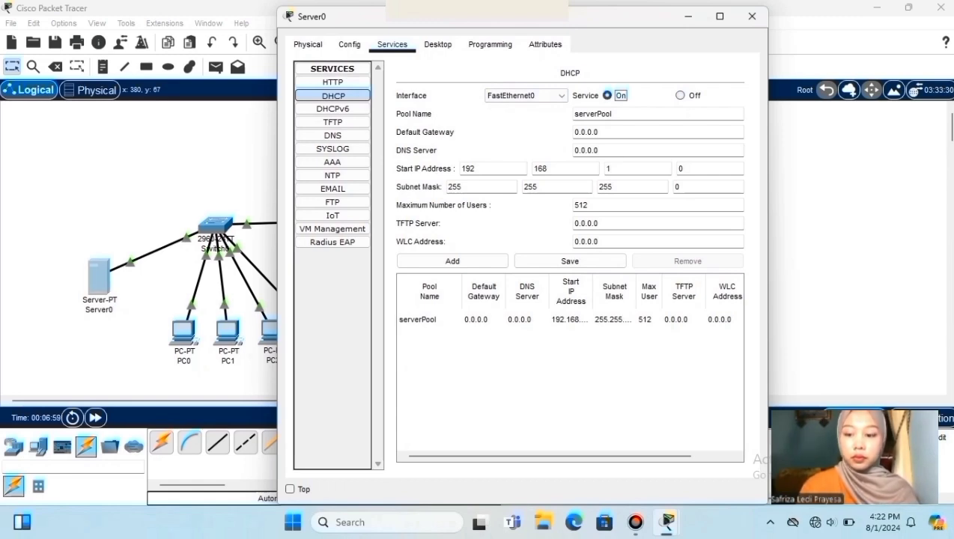
pyautogui.click(597, 132)
pyautogui.press('BackSpace')
pyautogui.press('BackSpace')
pyautogui.press('BackSpace')
pyautogui.press('BackSpace')
pyautogui.press('BackSpace')
pyautogui.press('BackSpace')
pyautogui.press('BackSpace')
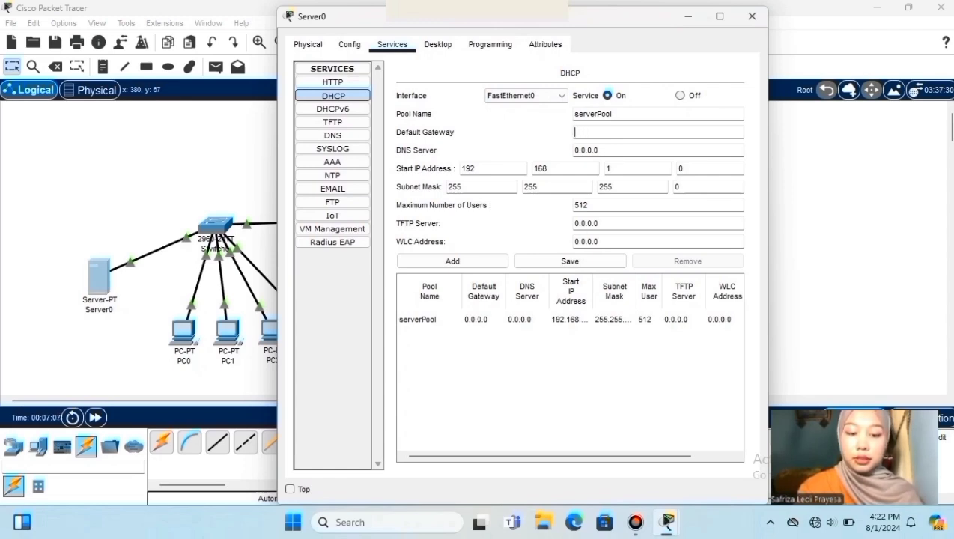
pyautogui.write('192.')
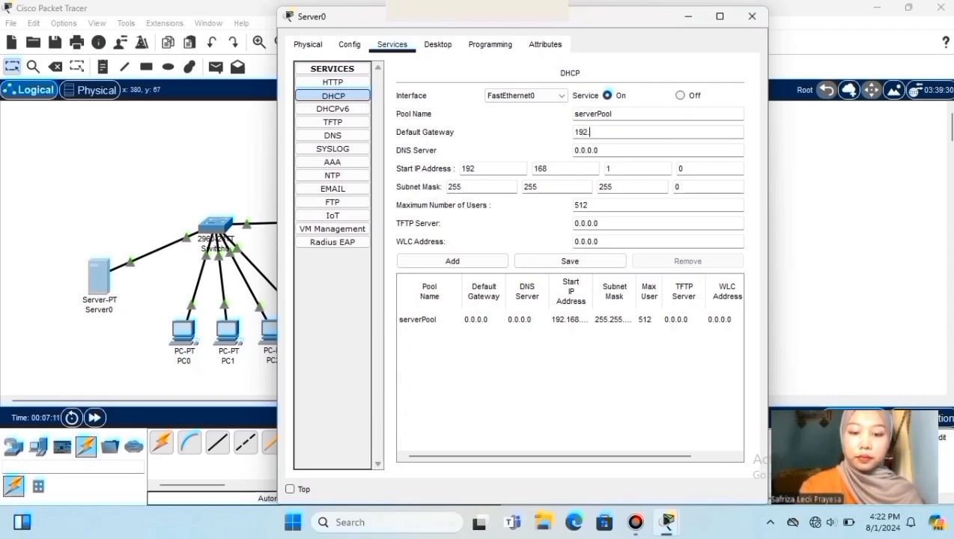
pyautogui.write('168.')
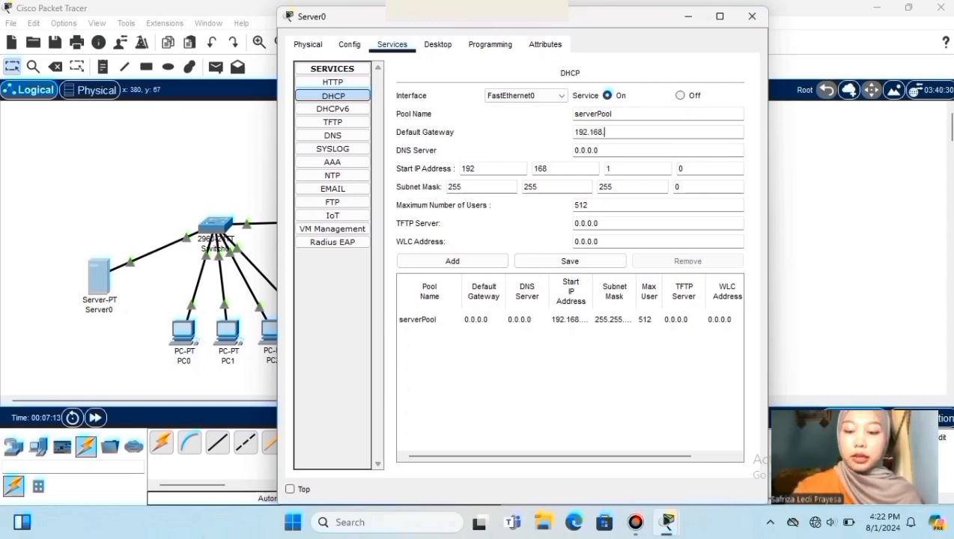
pyautogui.write('1')
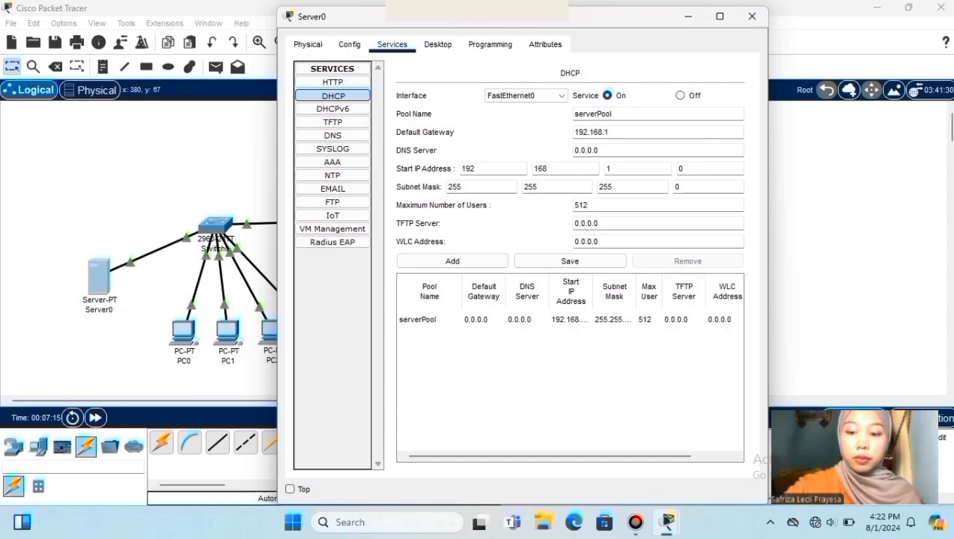
pyautogui.write('.')
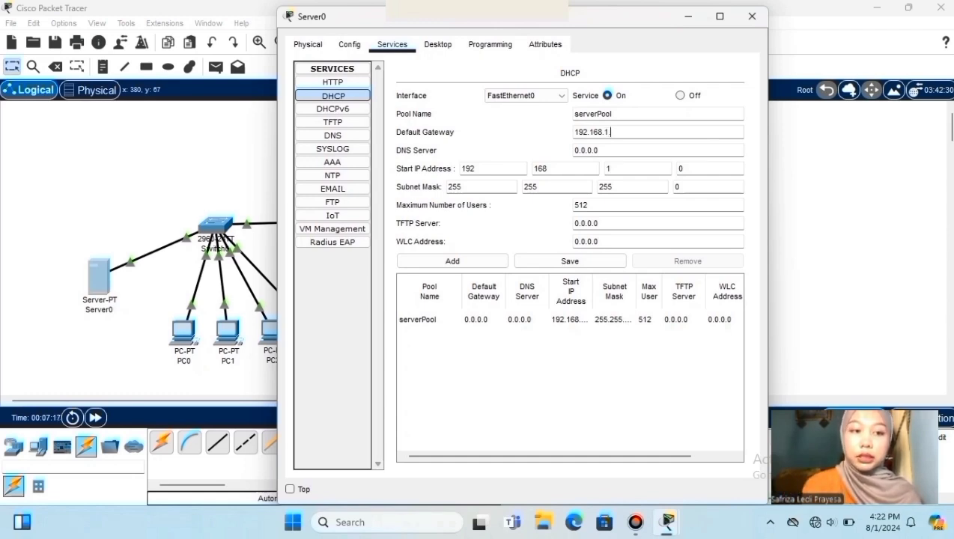
pyautogui.write('254')
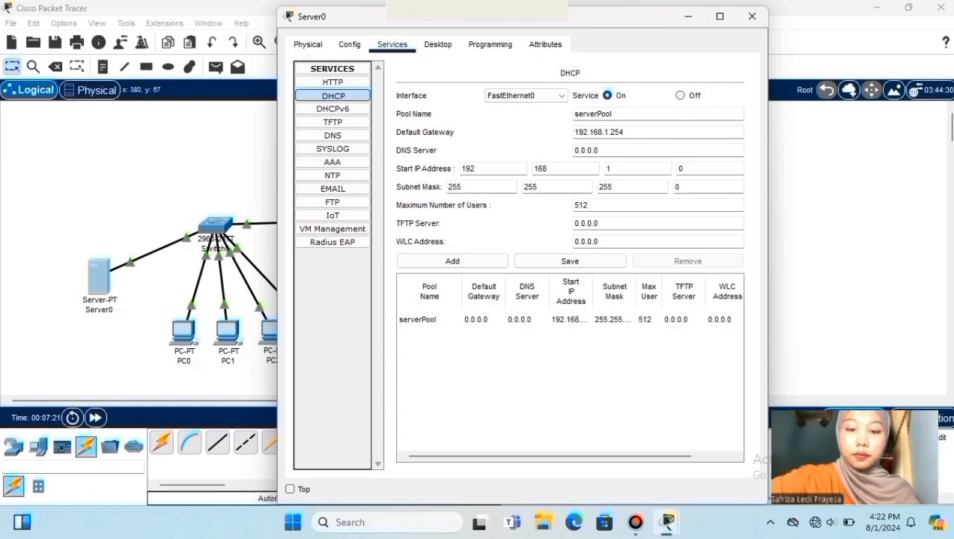
pyautogui.click(596, 150)
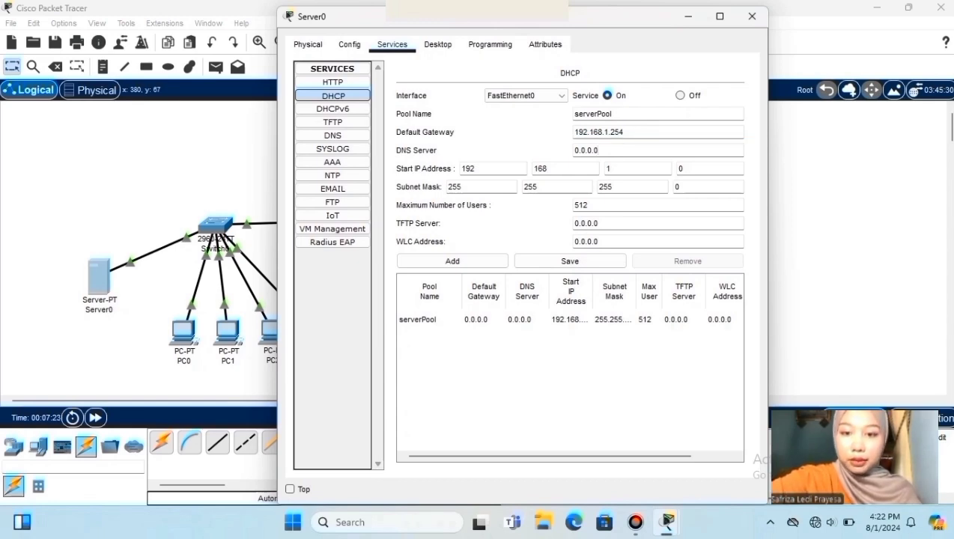
pyautogui.press('BackSpace')
pyautogui.press('BackSpace')
pyautogui.press('BackSpace')
pyautogui.press('BackSpace')
pyautogui.press('BackSpace')
pyautogui.press('BackSpace')
pyautogui.press('BackSpace')
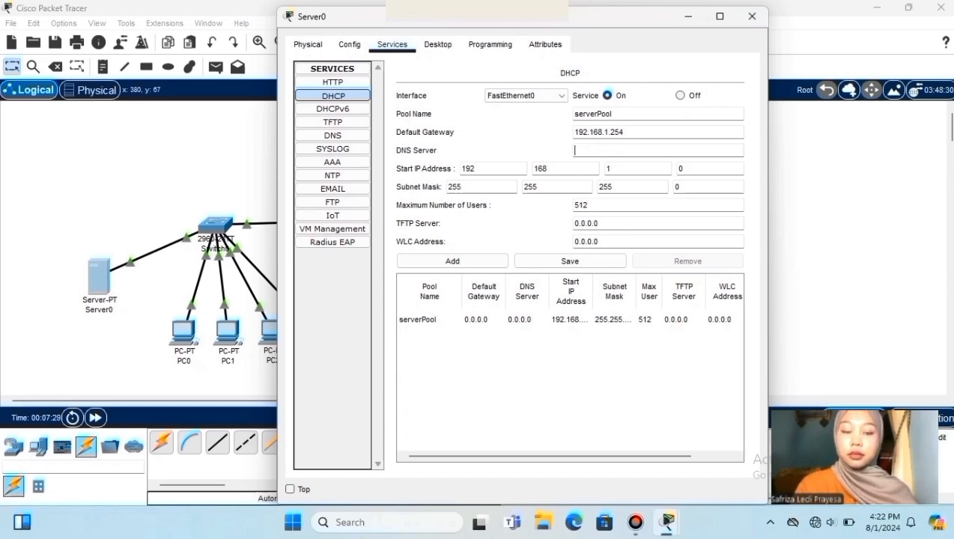
pyautogui.write('19')
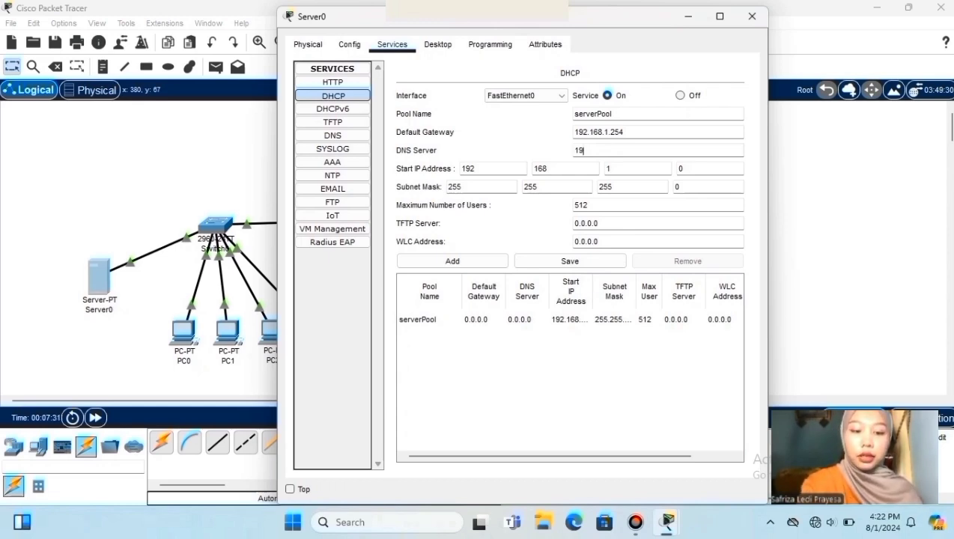
pyautogui.write('2.16')
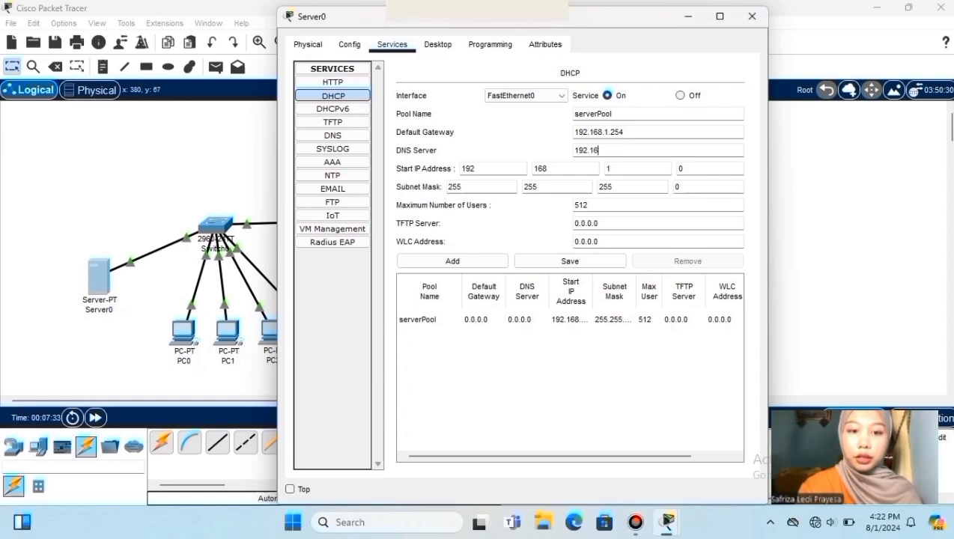
pyautogui.write('8.1.1')
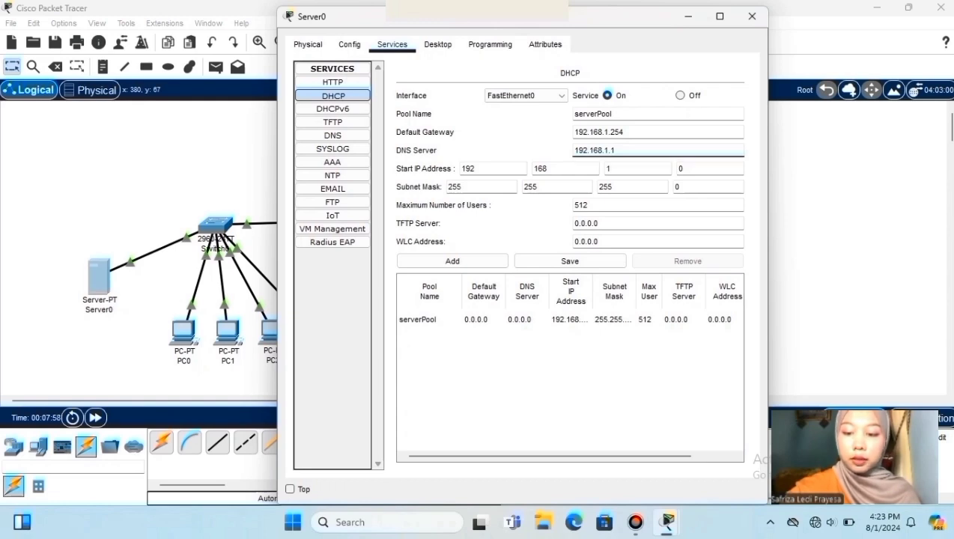
# - Set the pool's start address to 192.168.1.2 and maximum users to 8, then save
pyautogui.click(700, 168)
pyautogui.press('BackSpace')
pyautogui.write('2')
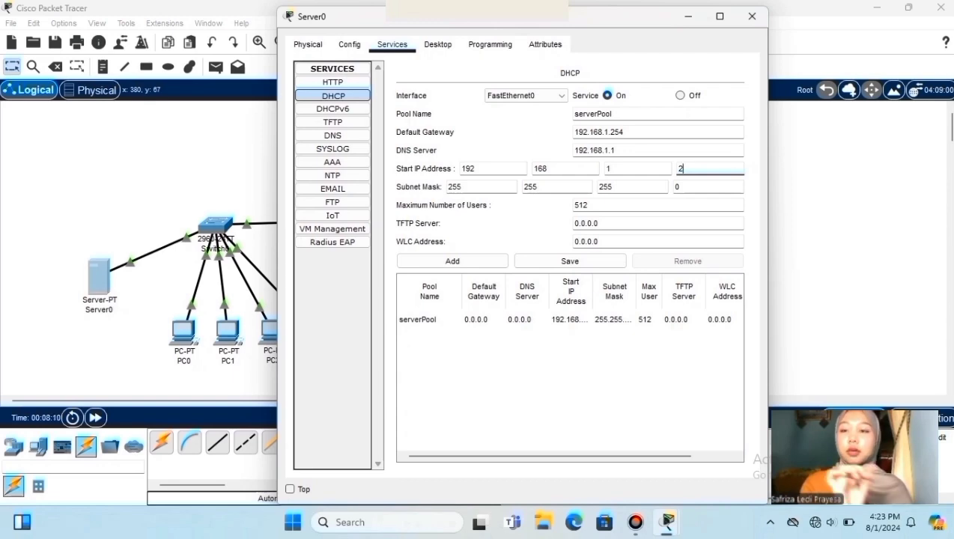
pyautogui.click(593, 205)
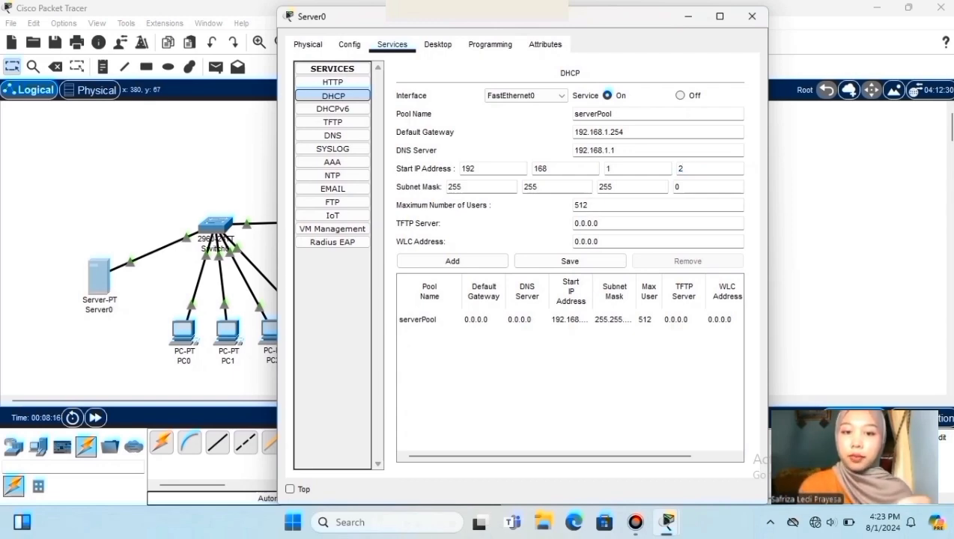
pyautogui.press('BackSpace')
pyautogui.press('BackSpace')
pyautogui.press('BackSpace')
pyautogui.write('8')
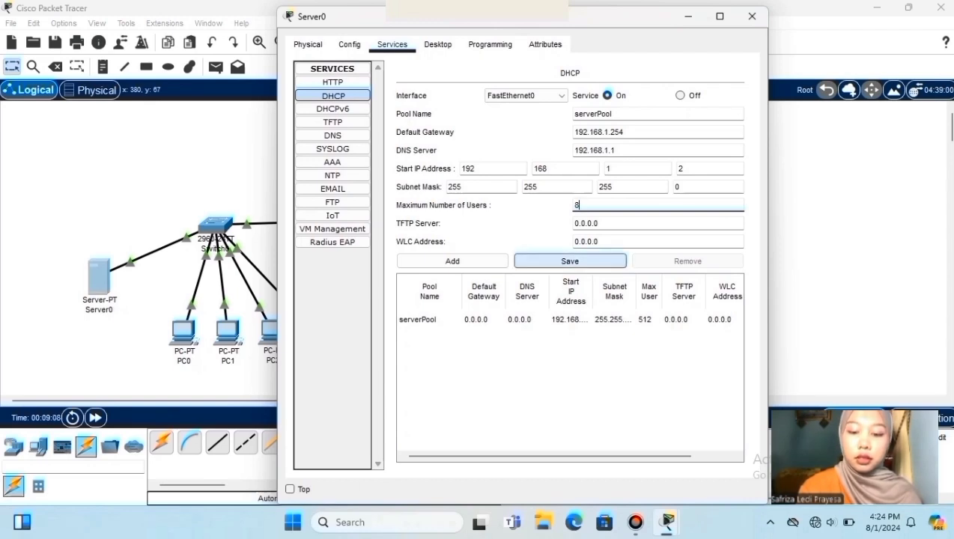
pyautogui.click(570, 260)
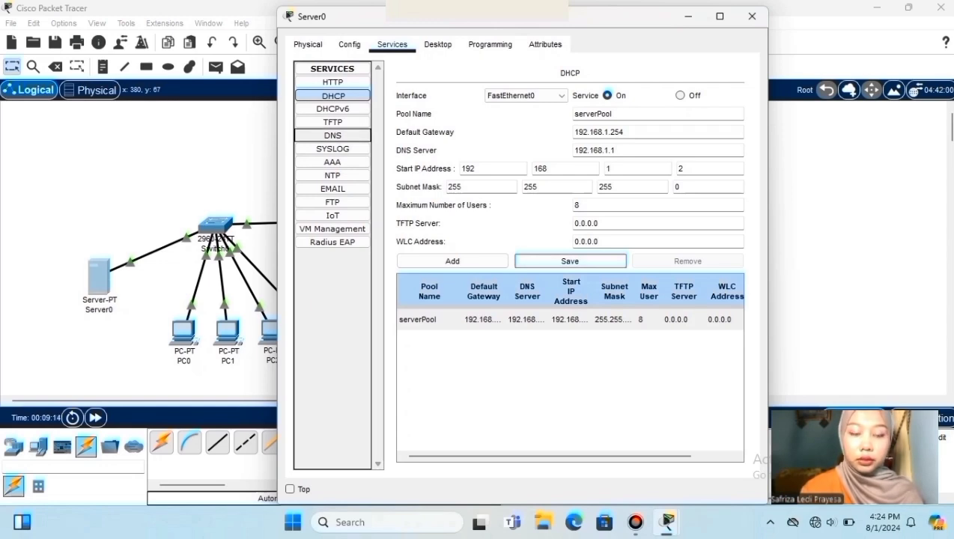
pyautogui.click(333, 134)
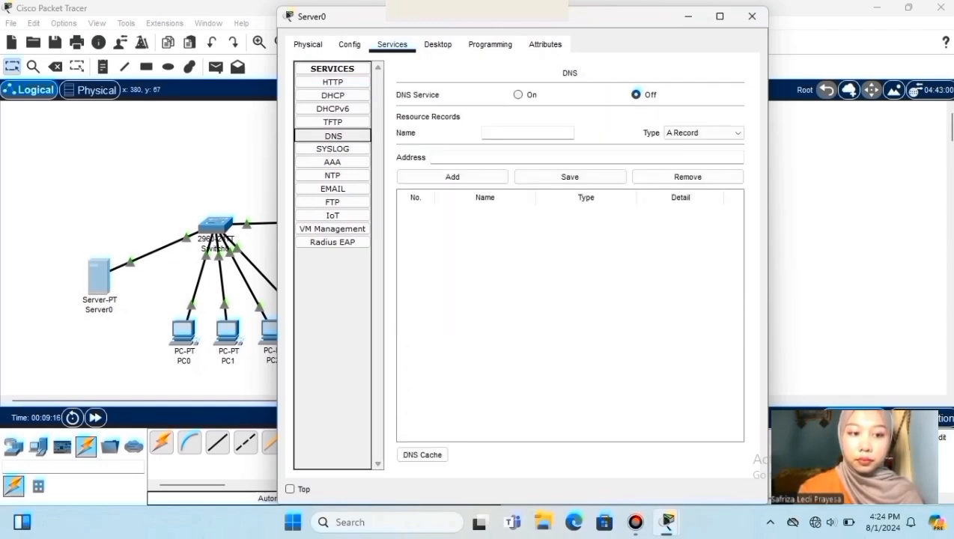
# - Enable DNS and add an A record ALMAKSUM pointing to 192.168.1.1
pyautogui.click(518, 94)
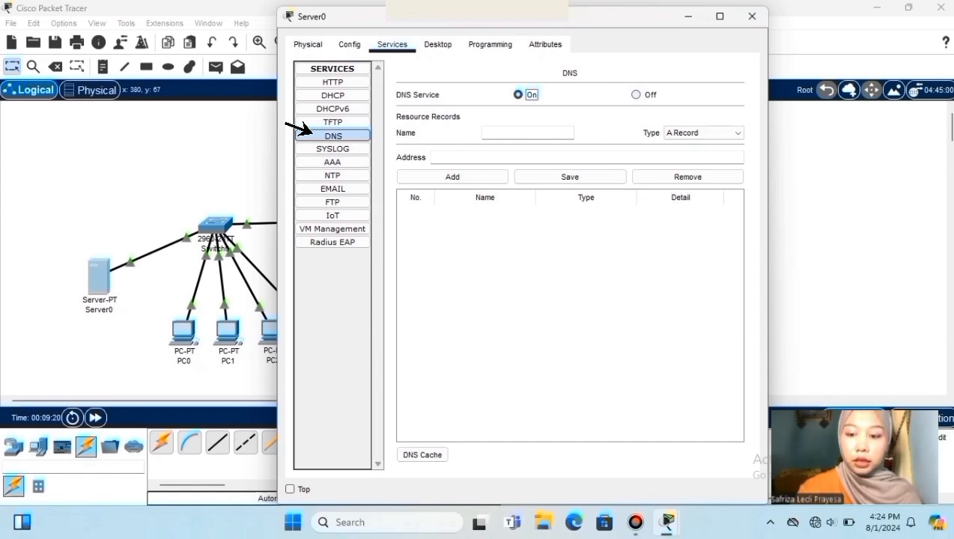
pyautogui.click(487, 132)
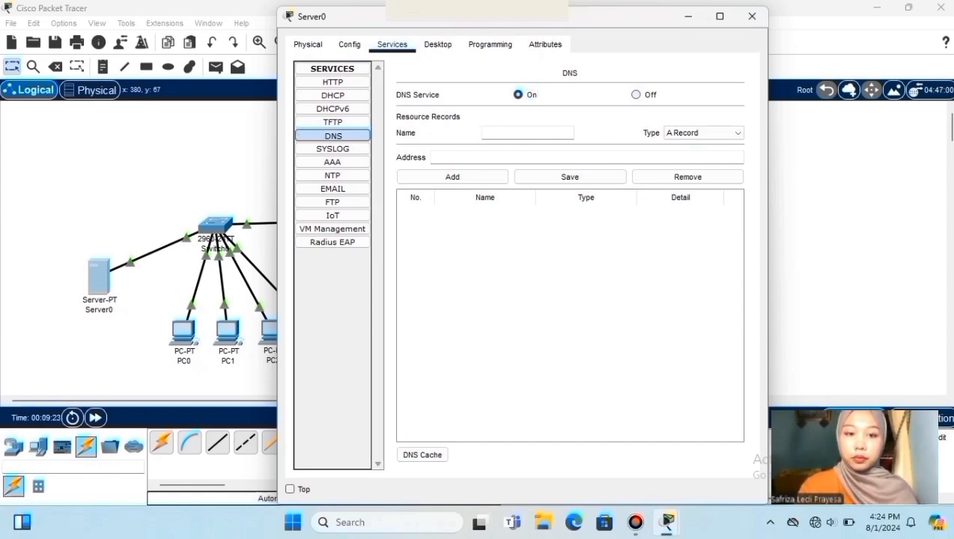
pyautogui.write('ALMA')
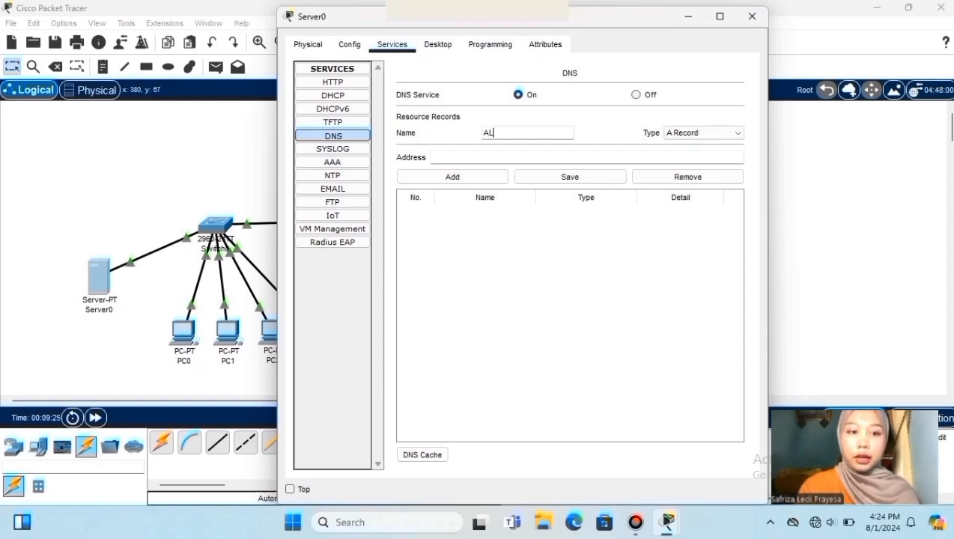
pyautogui.write('KSUM')
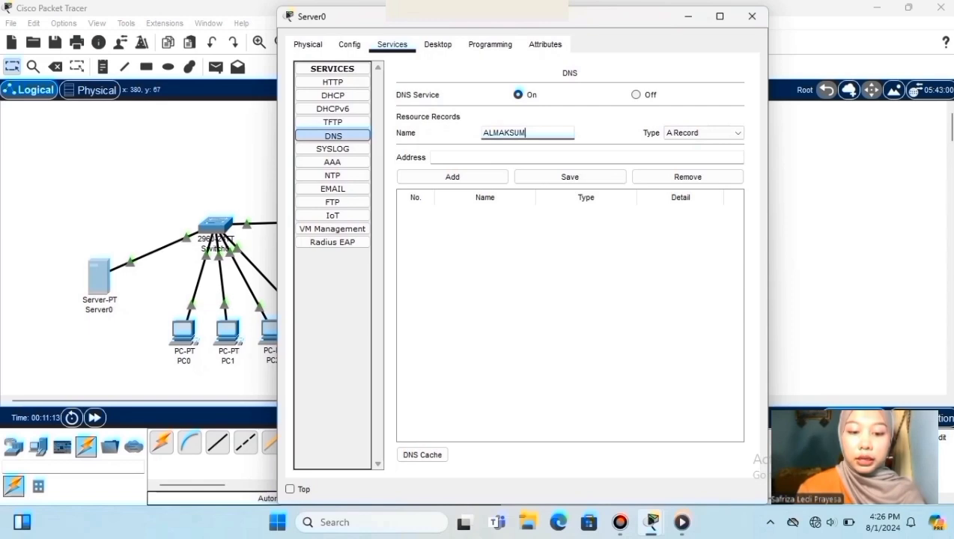
pyautogui.click(432, 157)
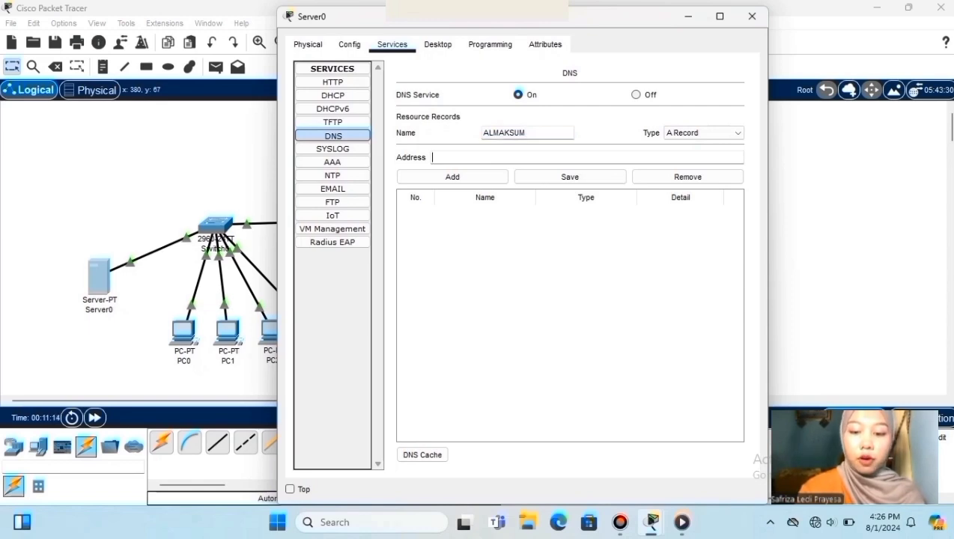
pyautogui.write('1')
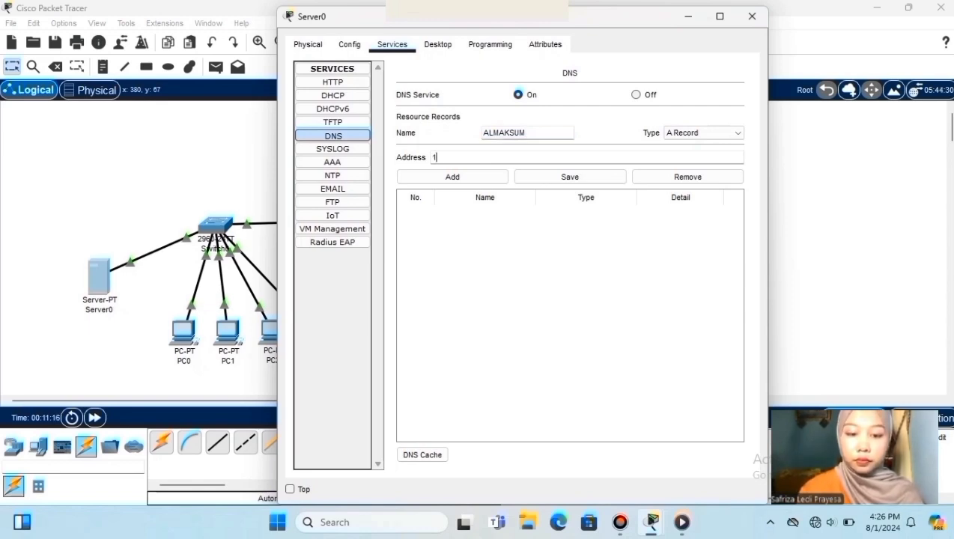
pyautogui.write('6')
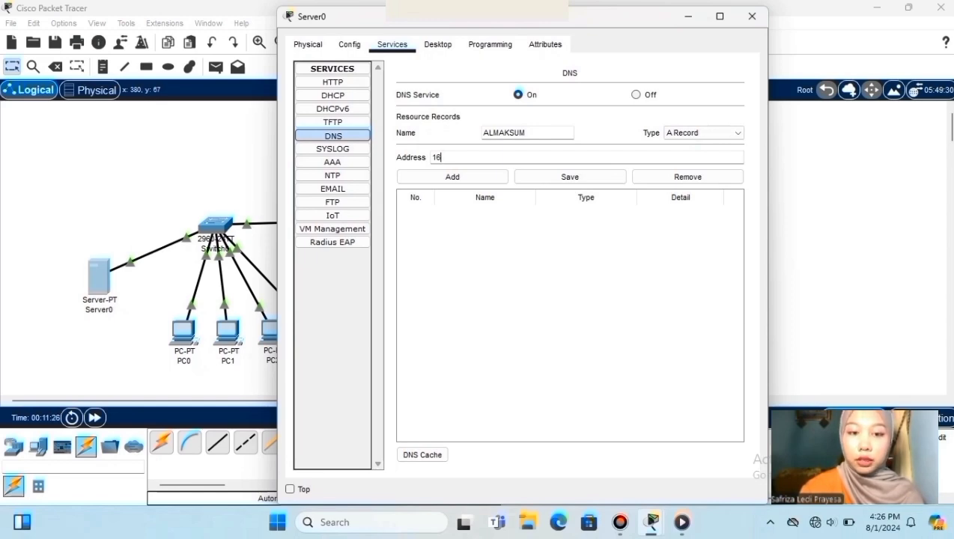
pyautogui.press('BackSpace')
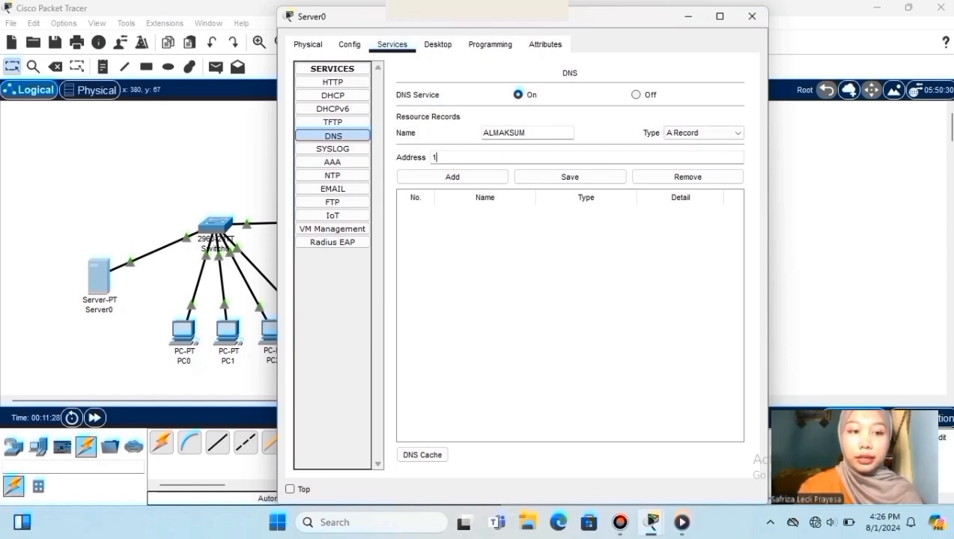
pyautogui.write('92.168.')
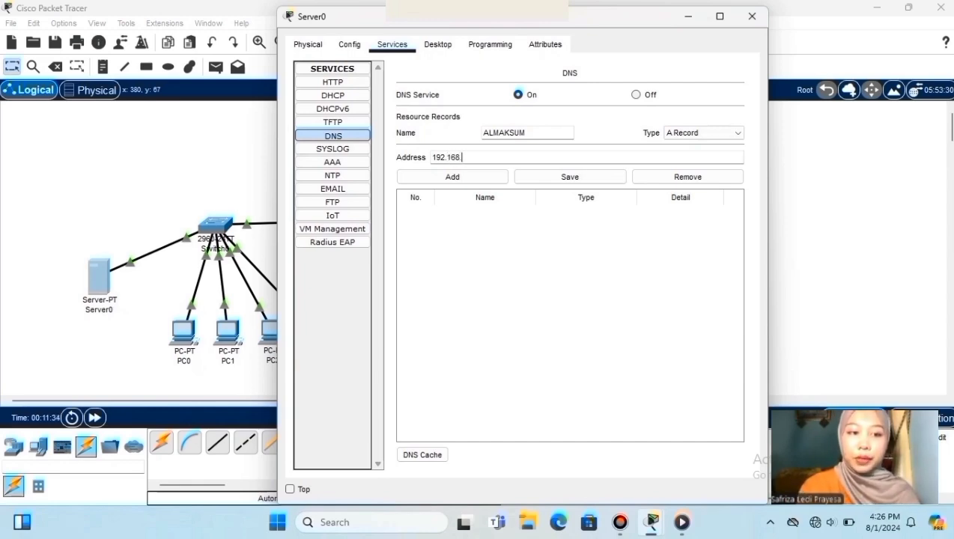
pyautogui.write('1')
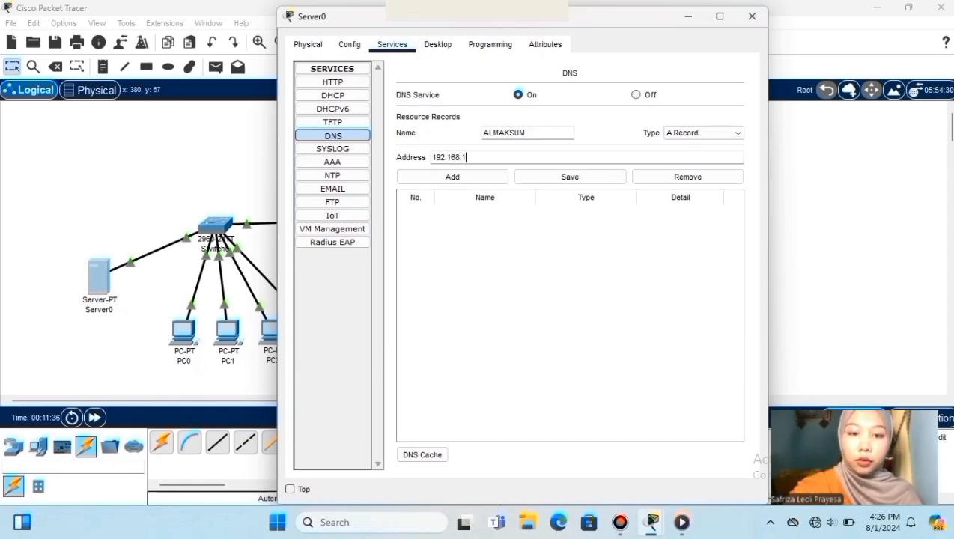
pyautogui.write('.1')
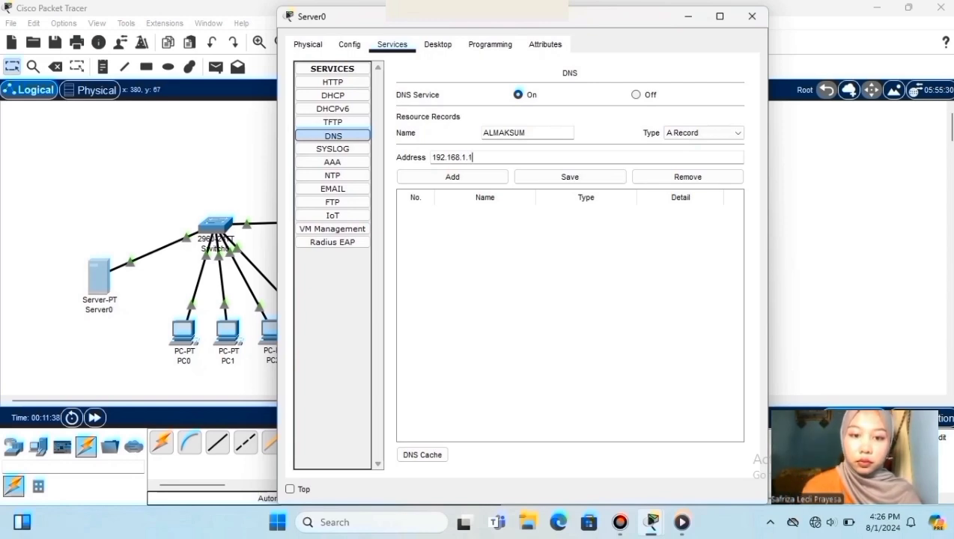
pyautogui.click(453, 177)
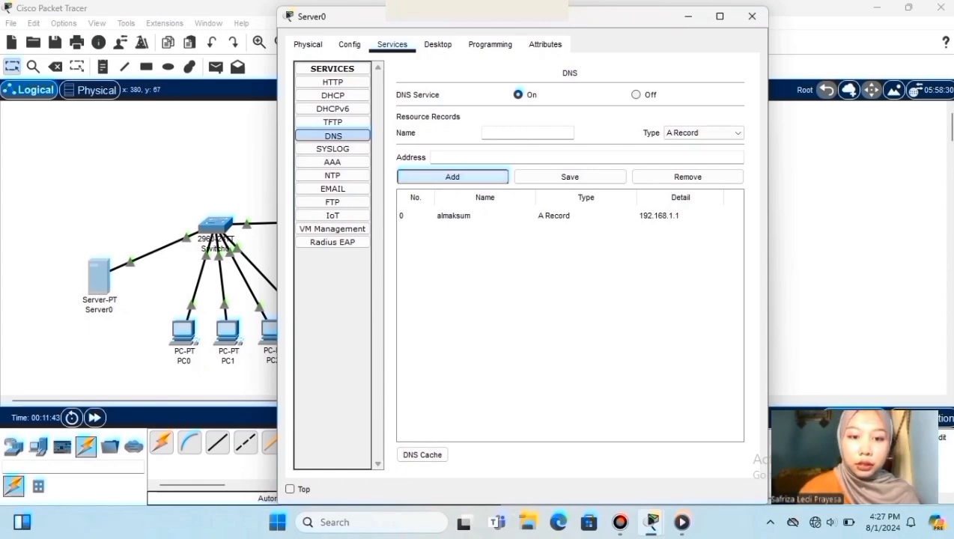
# - Rename the Server0 label to HTTP_DHCP_DNS on the workspace, then open PC0
pyautogui.click(752, 15)
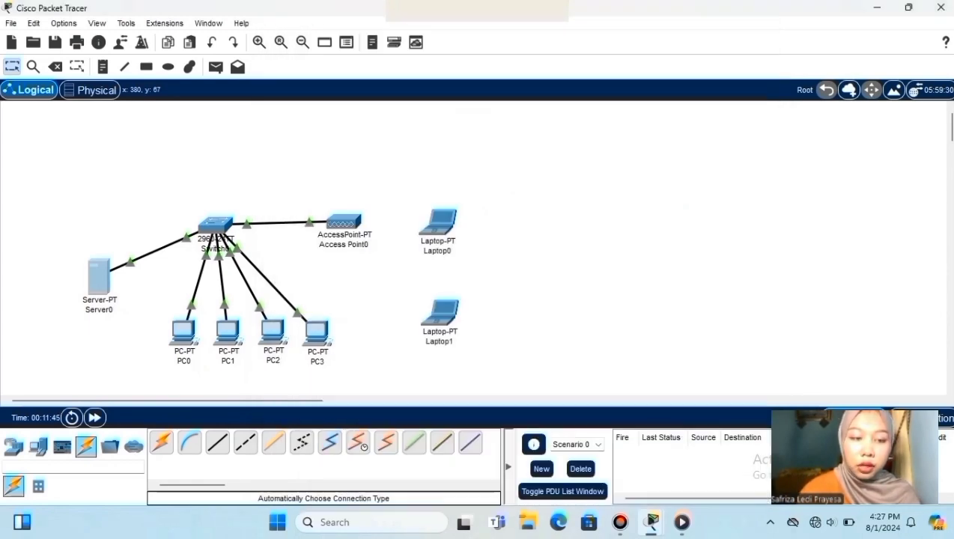
pyautogui.moveTo(64, 235); pyautogui.dragTo(358, 368)
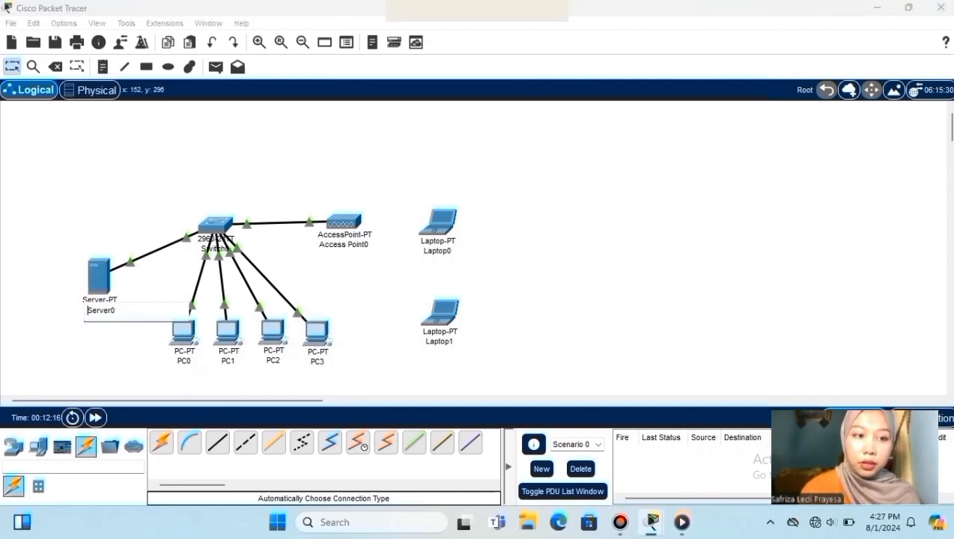
pyautogui.press('BackSpace')
pyautogui.press('BackSpace')
pyautogui.press('BackSpace')
pyautogui.press('BackSpace')
pyautogui.press('BackSpace')
pyautogui.press('BackSpace')
pyautogui.write('H')
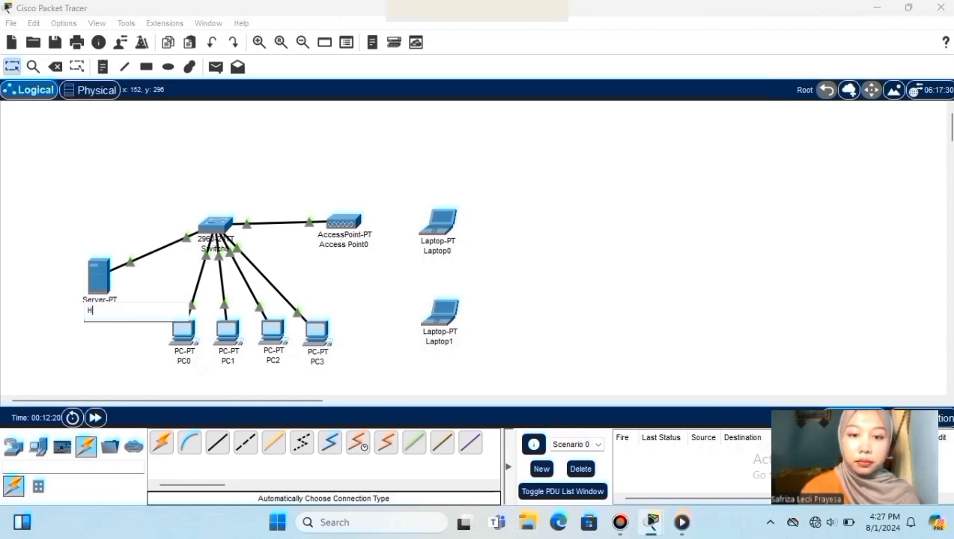
pyautogui.write('TT')
pyautogui.write('P_')
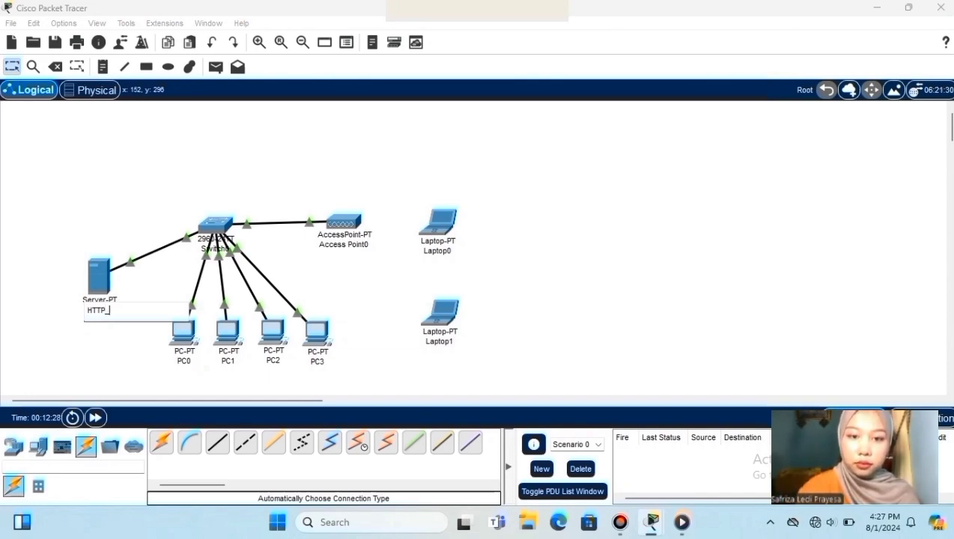
pyautogui.write(' DHC')
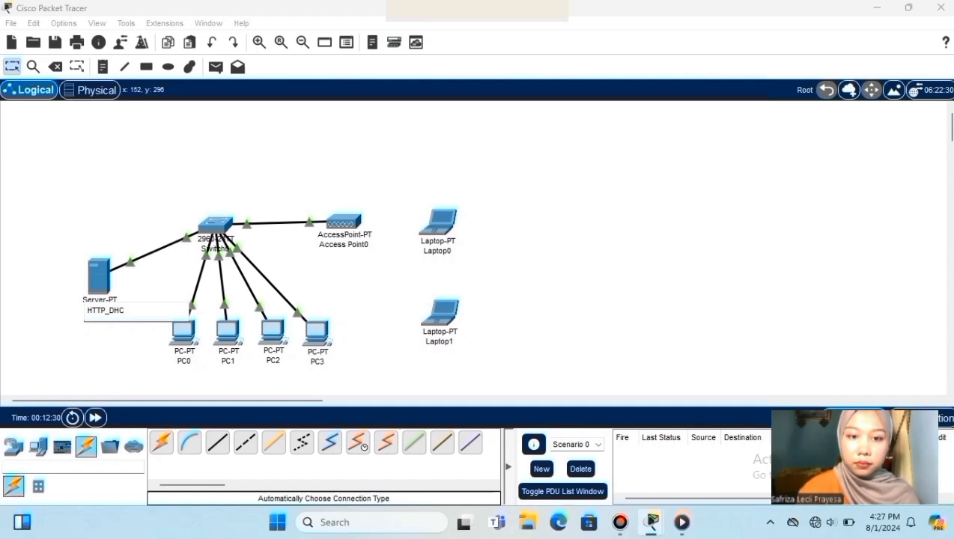
pyautogui.write('P_DNS')
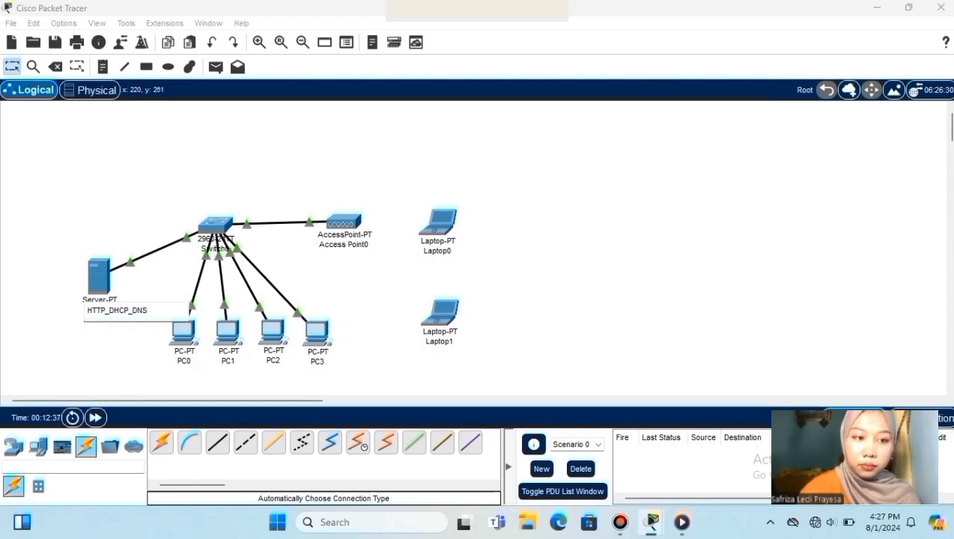
pyautogui.click(182, 331)
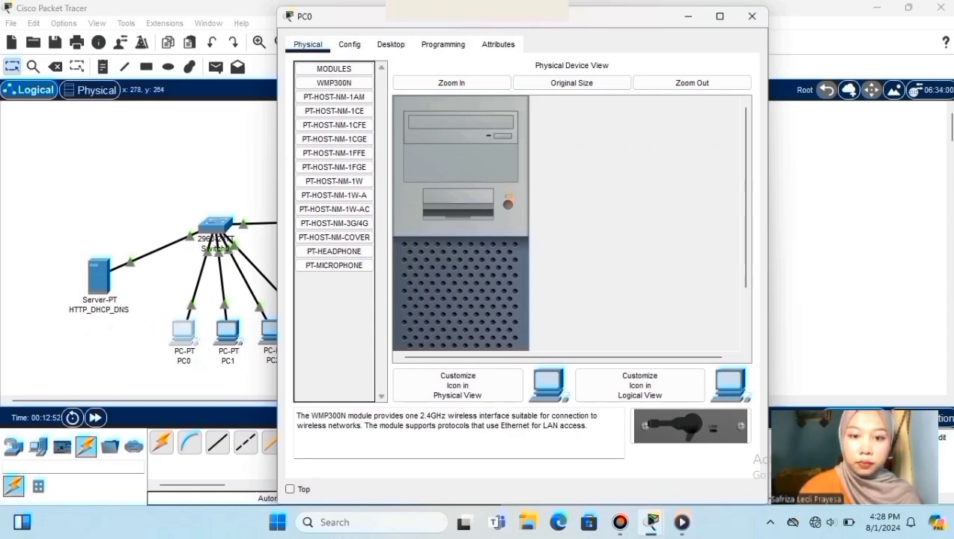
# - Switch PC0's IP configuration to DHCP so it gets 192.168.1.2, then open PC1
pyautogui.click(391, 44)
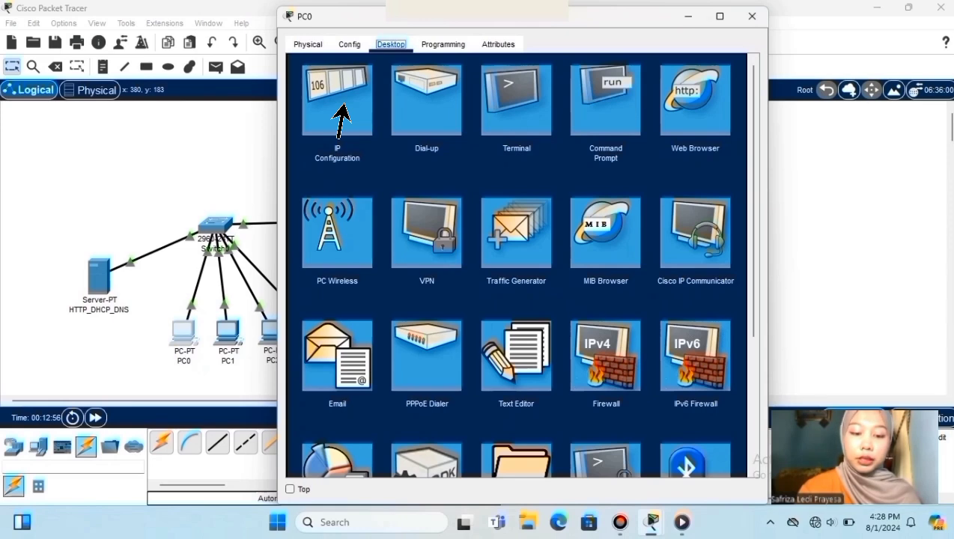
pyautogui.click(340, 104)
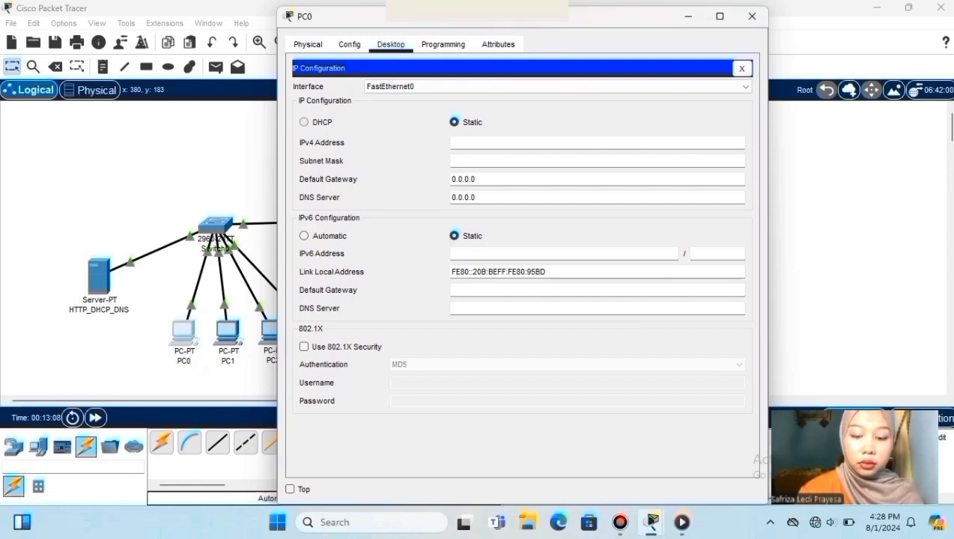
pyautogui.click(304, 122)
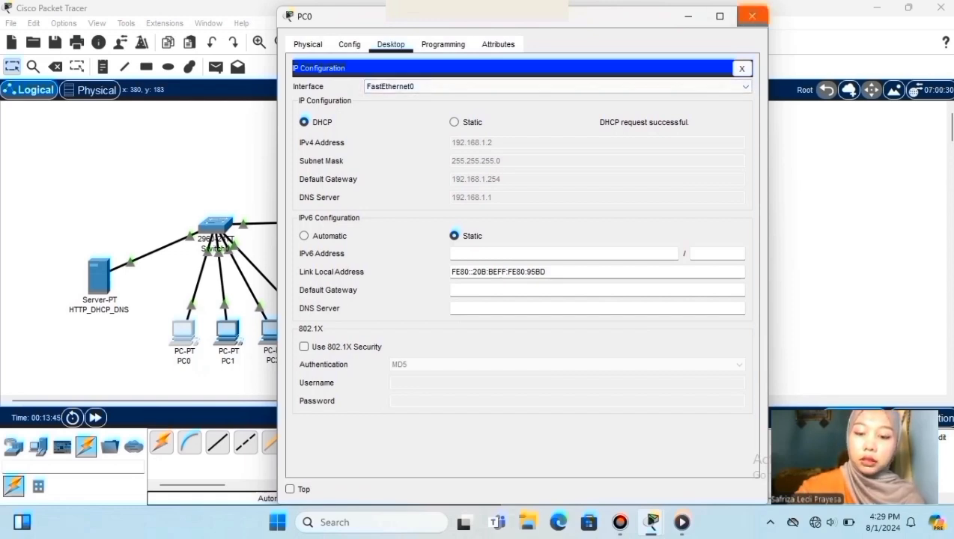
pyautogui.click(752, 16)
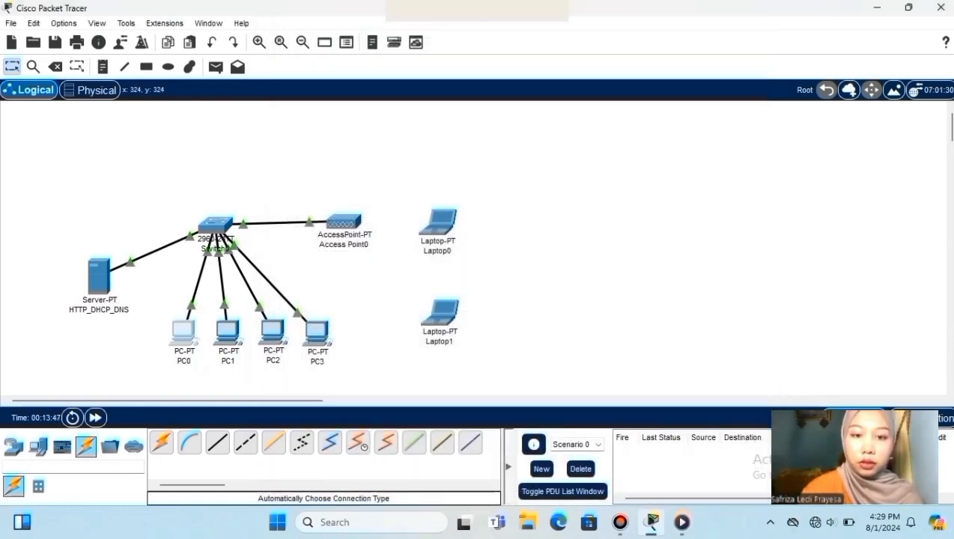
pyautogui.click(227, 330)
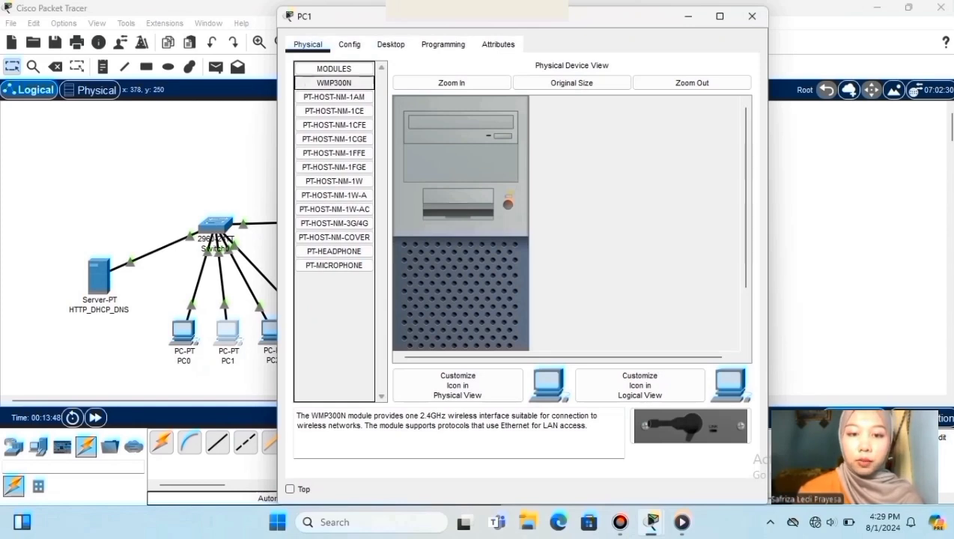
# - Set PC1's IP configuration to DHCP, receiving 192.168.1.3
pyautogui.click(390, 46)
pyautogui.click(339, 94)
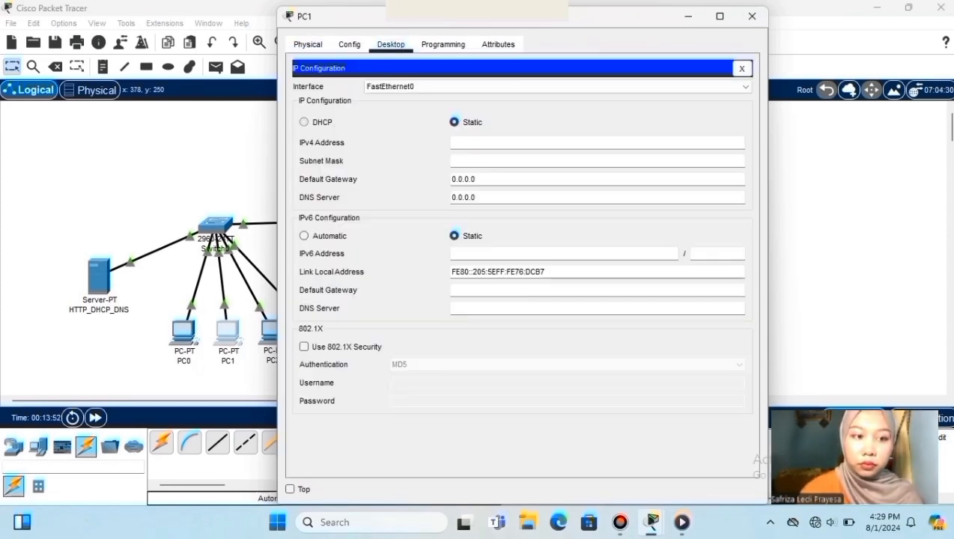
pyautogui.click(304, 123)
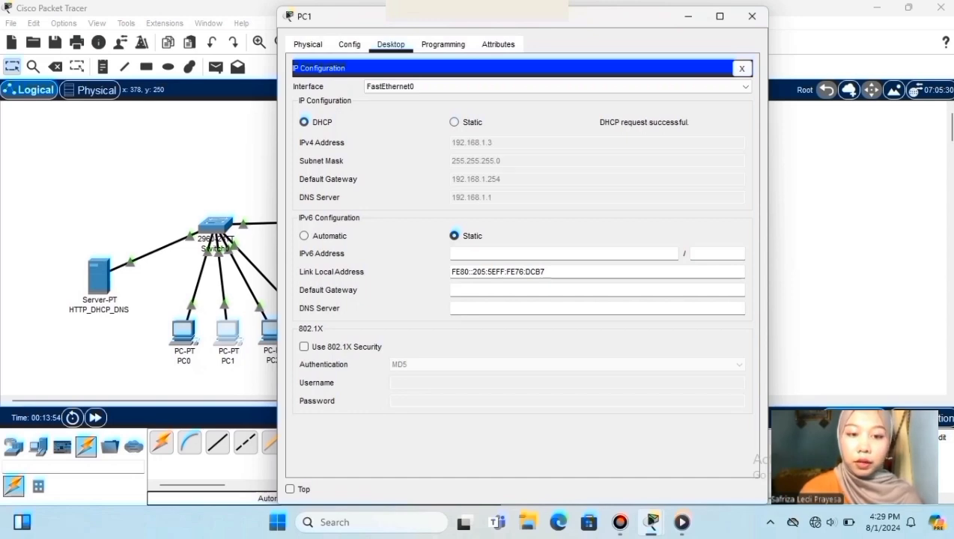
pyautogui.click(751, 16)
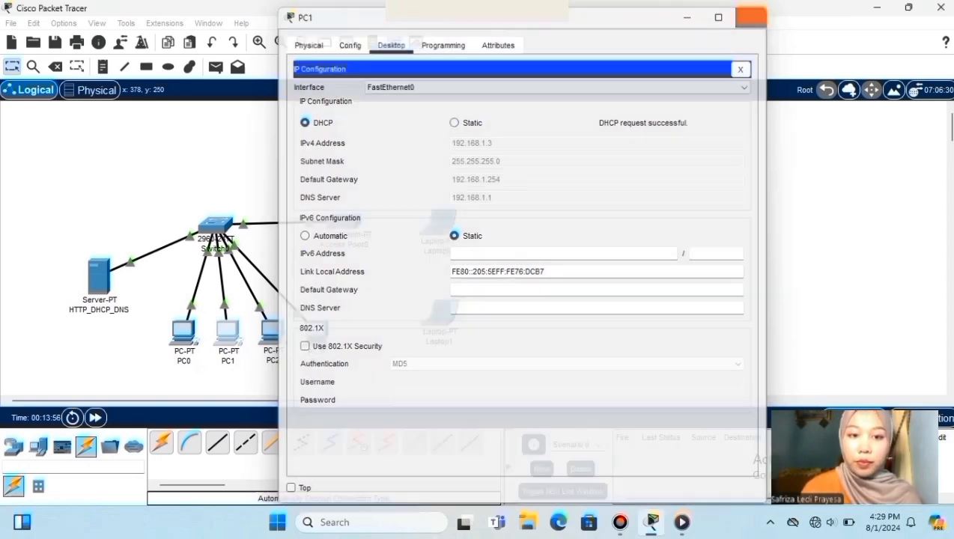
# - Set PC2's IP configuration to DHCP, receiving 192.168.1.4
pyautogui.click(272, 331)
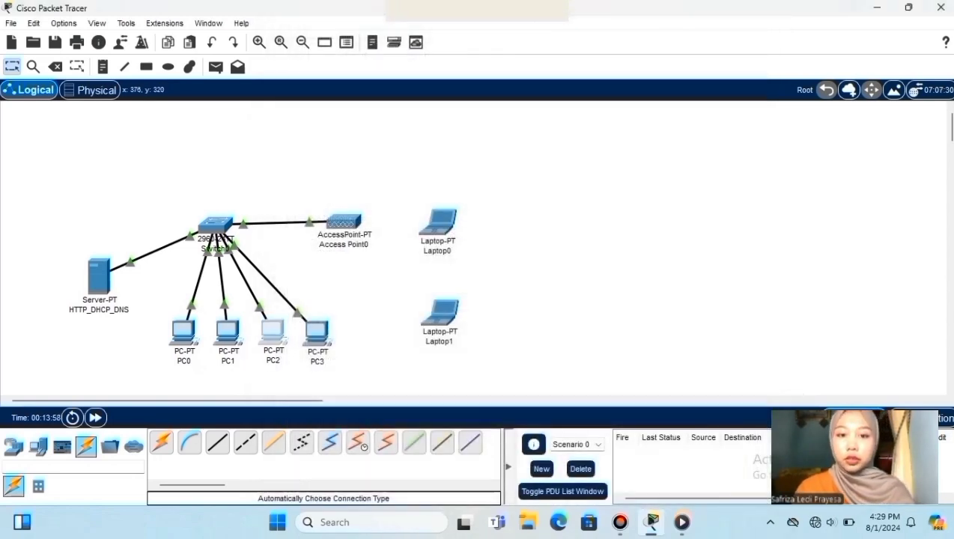
pyautogui.click(390, 45)
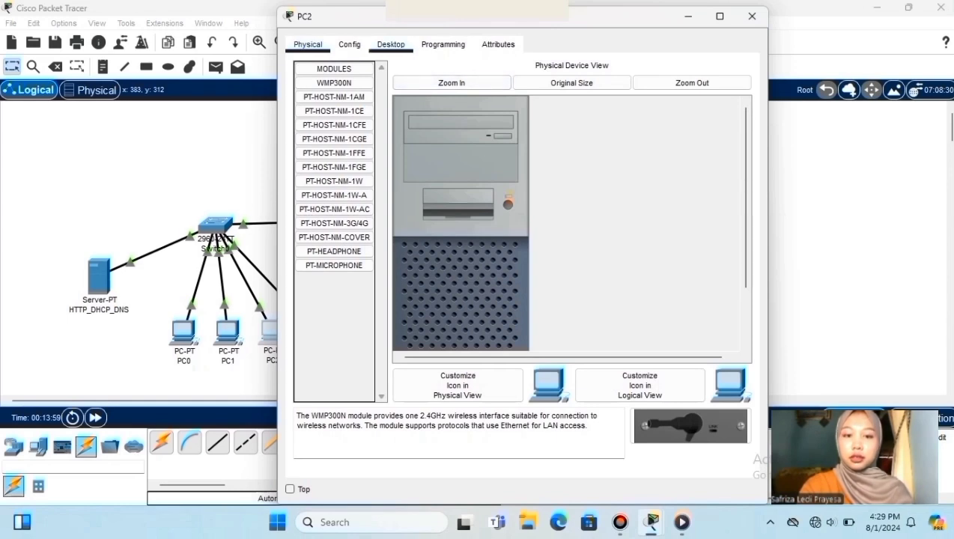
pyautogui.click(337, 100)
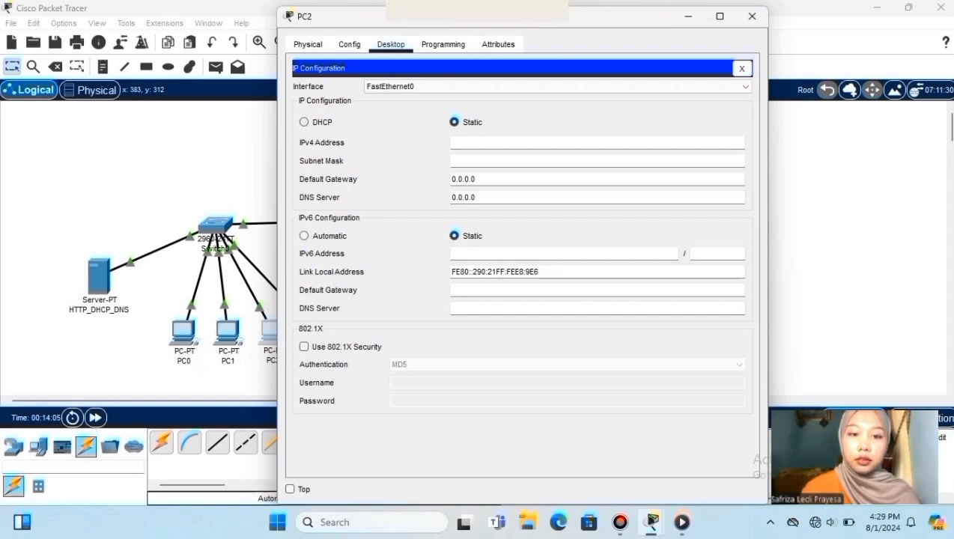
pyautogui.click(304, 121)
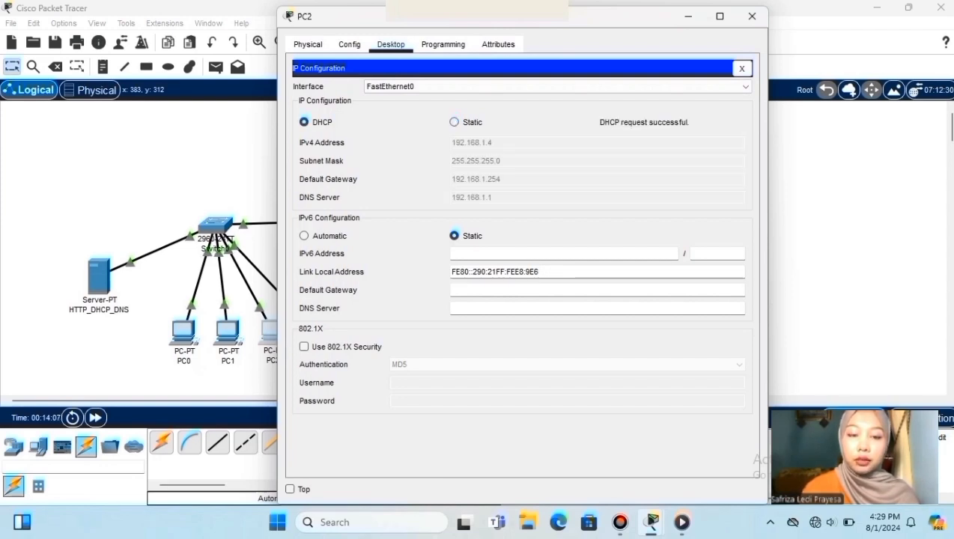
pyautogui.click(752, 16)
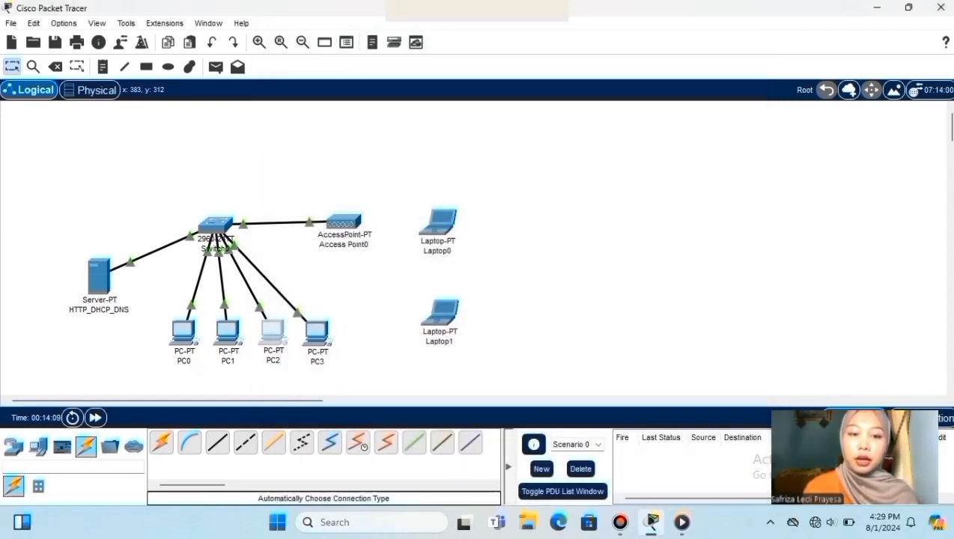
# - Set PC3's IP configuration to DHCP, receiving 192.168.1.5
pyautogui.click(317, 333)
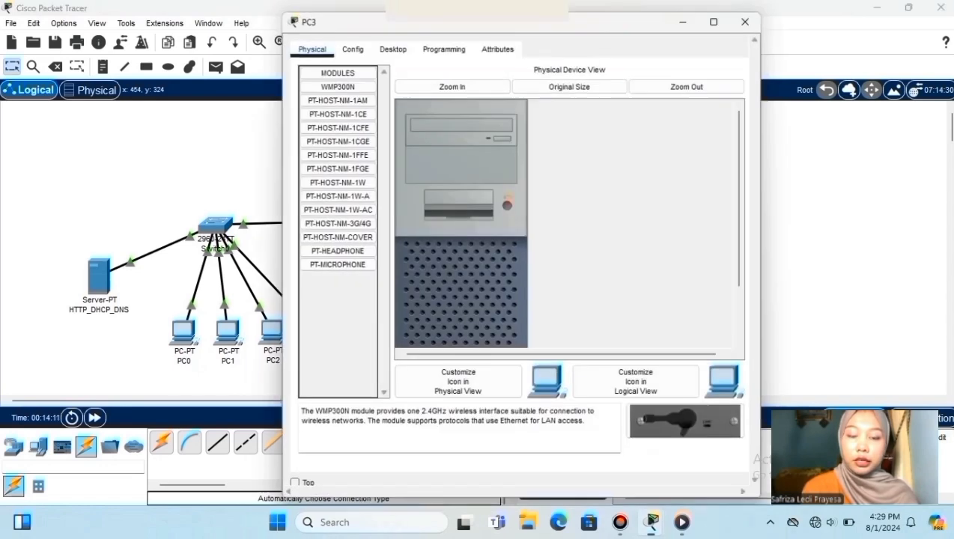
pyautogui.click(393, 50)
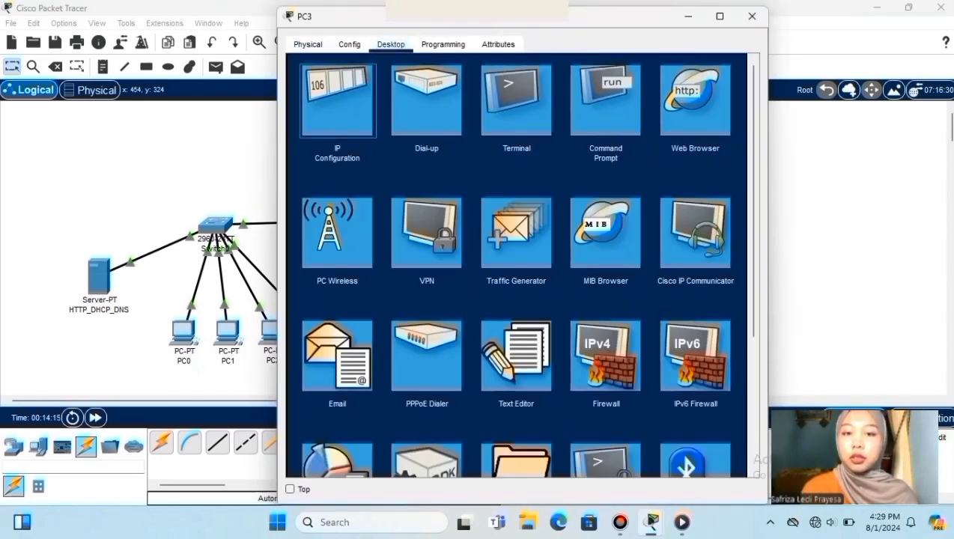
pyautogui.click(337, 99)
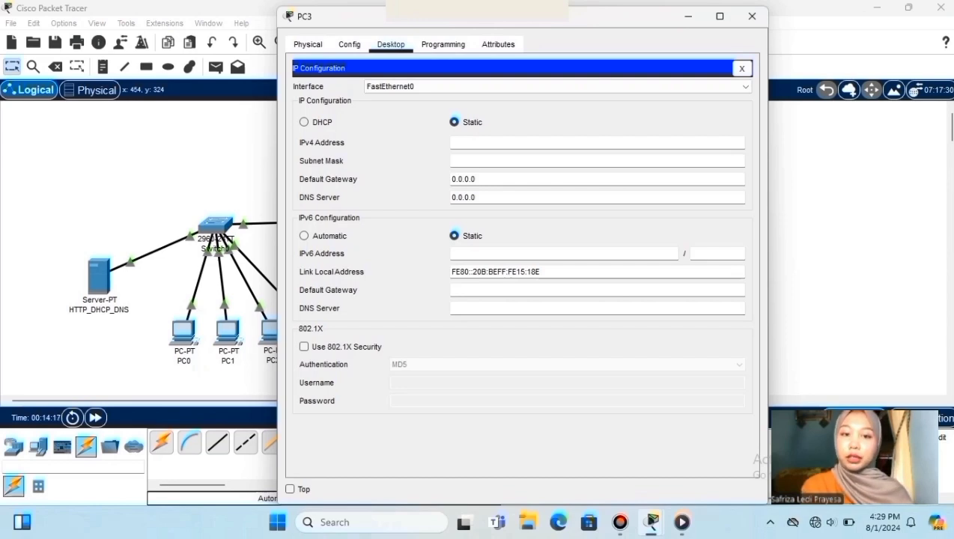
pyautogui.click(304, 122)
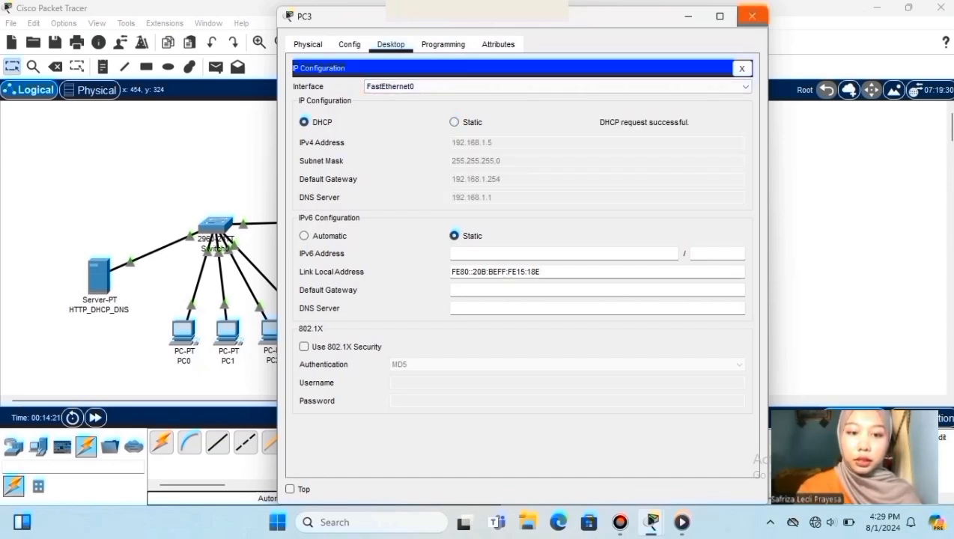
pyautogui.click(752, 16)
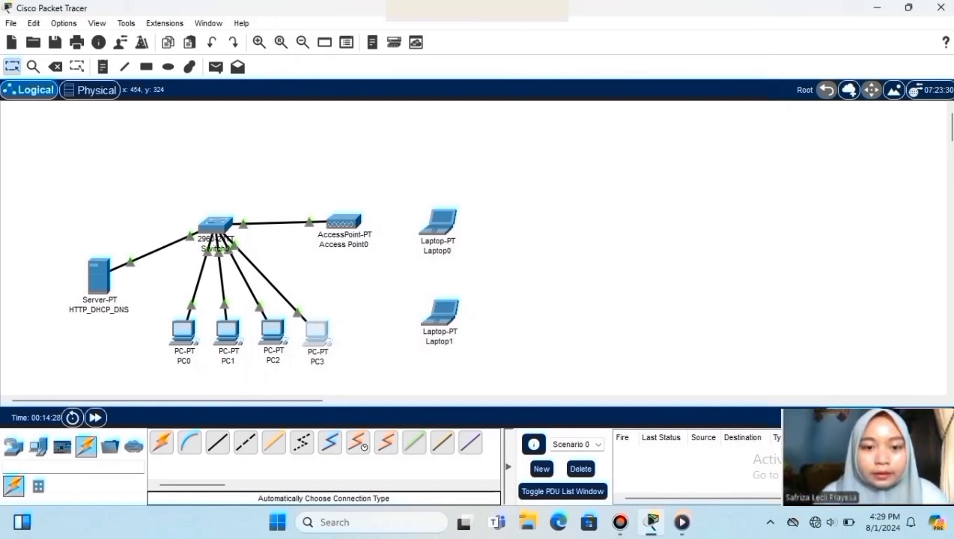
# - Clear the selection of PC0–PC3 and open Access Point0's configuration window
pyautogui.moveTo(152, 299); pyautogui.dragTo(354, 372)
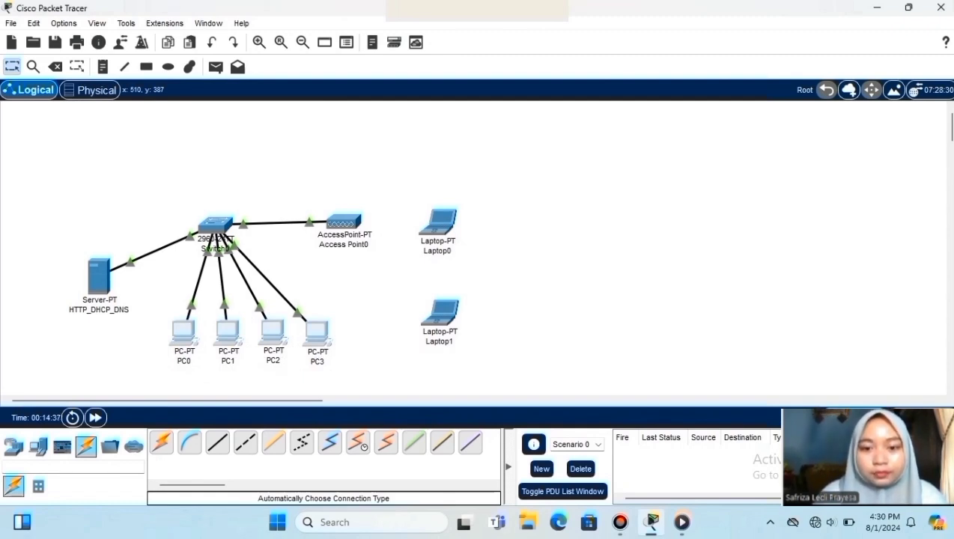
pyautogui.moveTo(318, 192); pyautogui.dragTo(502, 345)
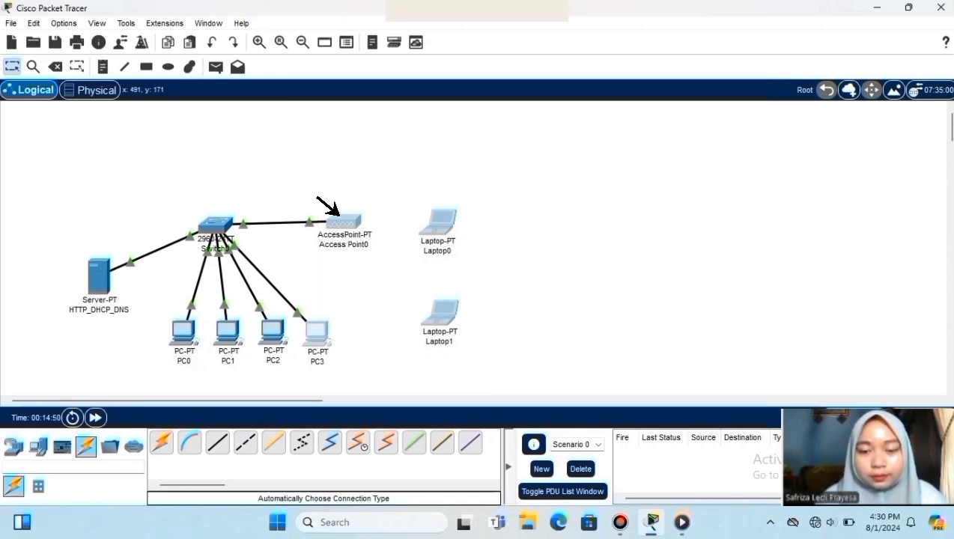
pyautogui.click(338, 216)
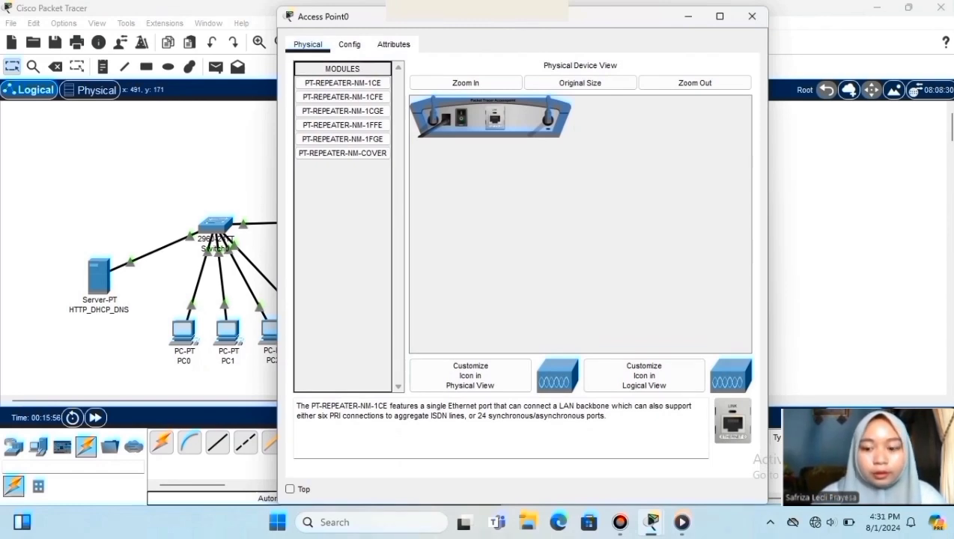
# - Change Access Point0's Port 1 SSID from Default to ALMAKSUM WIFI
pyautogui.click(349, 44)
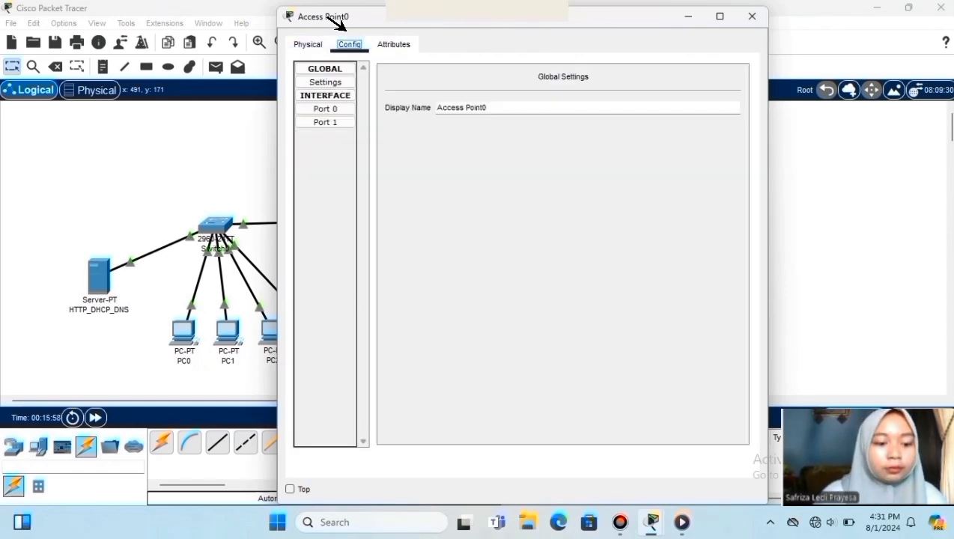
pyautogui.click(322, 122)
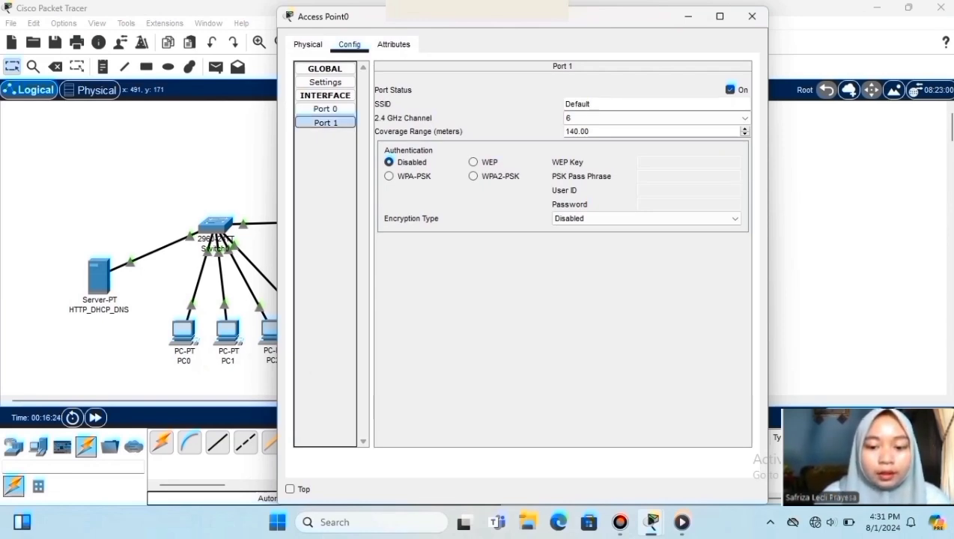
pyautogui.press('BackSpace')
pyautogui.press('BackSpace')
pyautogui.press('BackSpace')
pyautogui.press('BackSpace')
pyautogui.press('BackSpace')
pyautogui.press('BackSpace')
pyautogui.press('BackSpace')
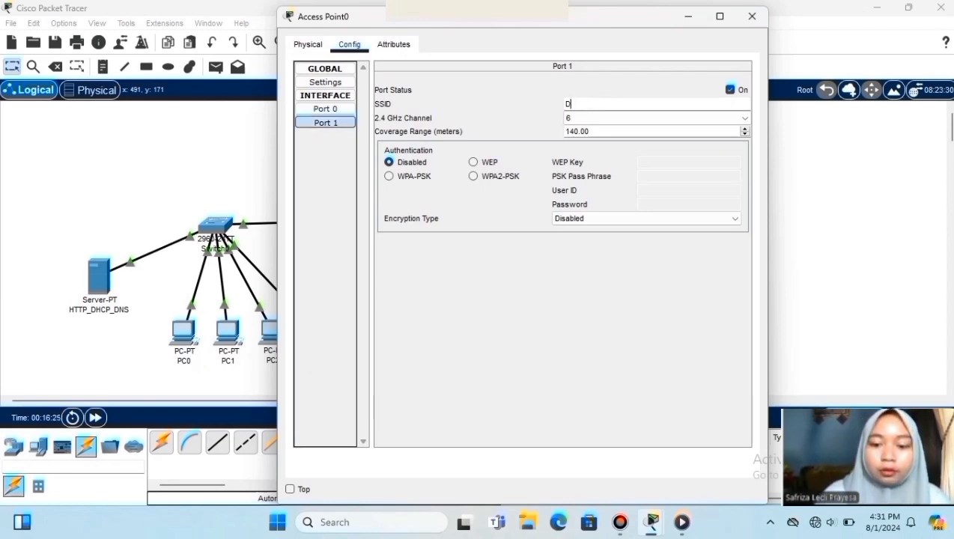
pyautogui.write('ALMA')
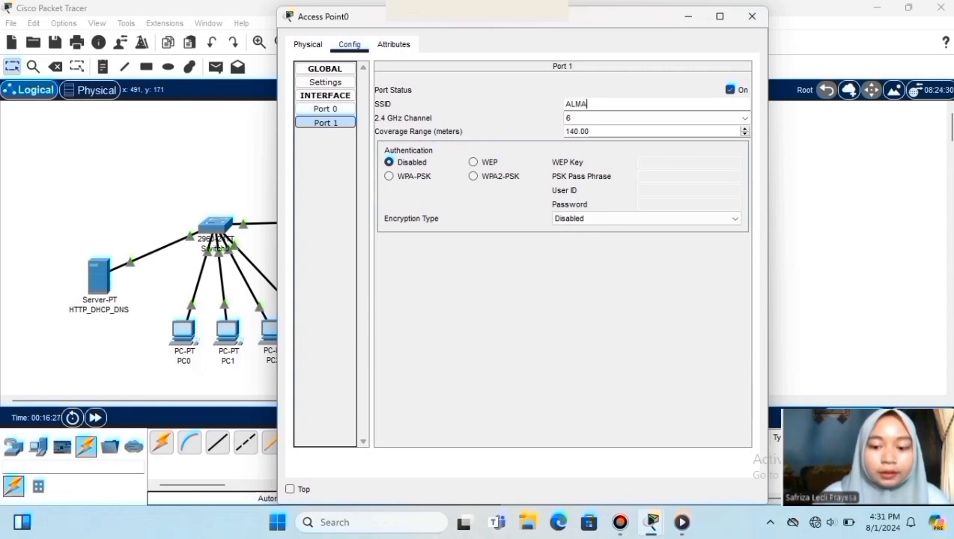
pyautogui.write('KSUMWIFI')
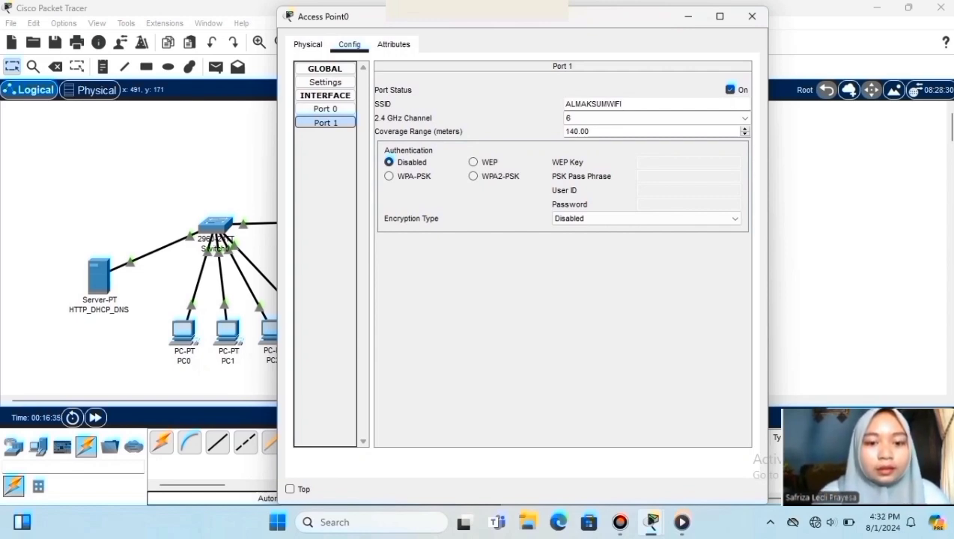
pyautogui.click(607, 104)
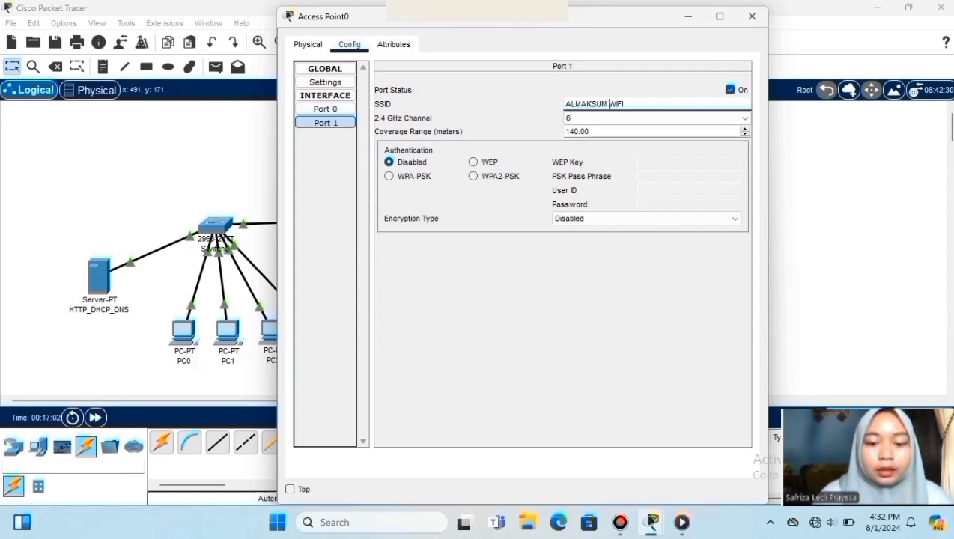
# - Secure Port 1 with WPA-PSK and AES using the pass phrase
pyautogui.click(389, 176)
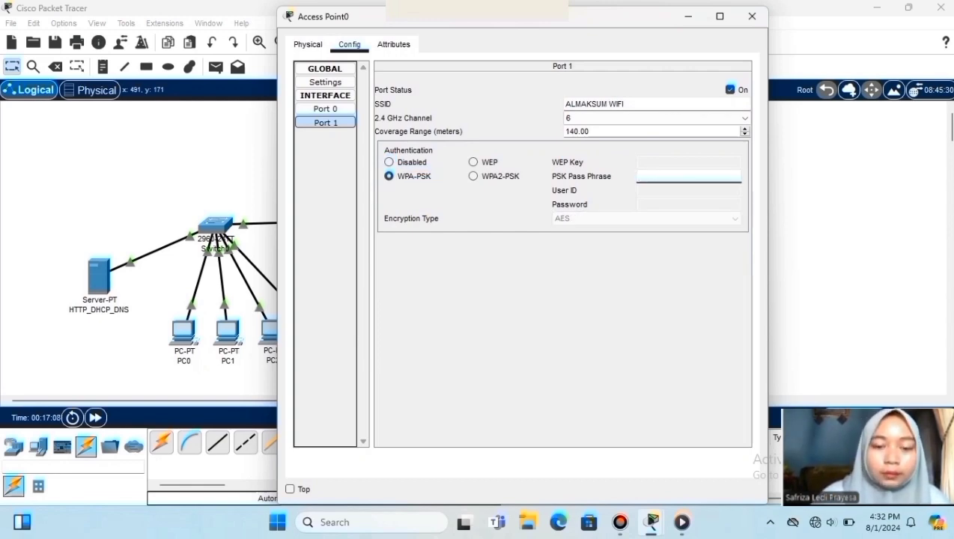
pyautogui.write('12345')
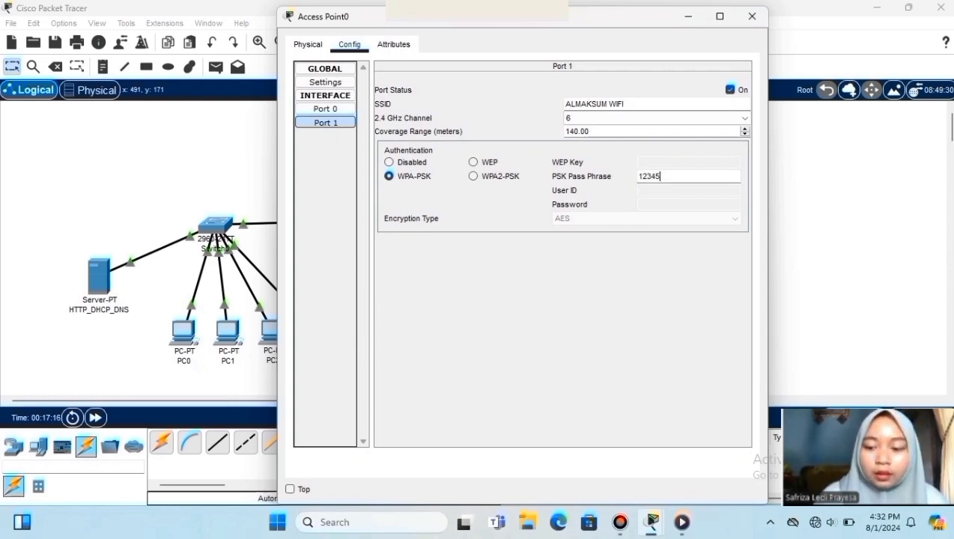
pyautogui.write('678')
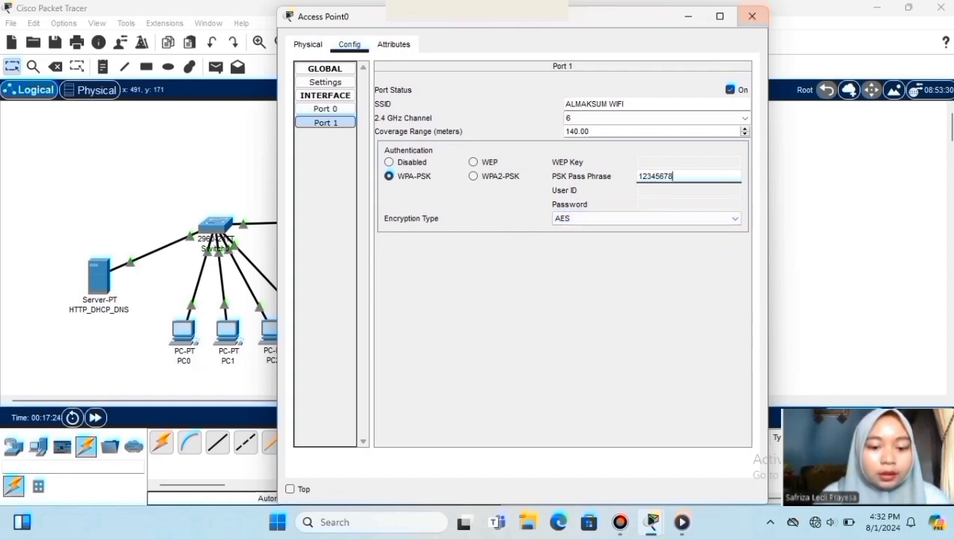
pyautogui.click(752, 15)
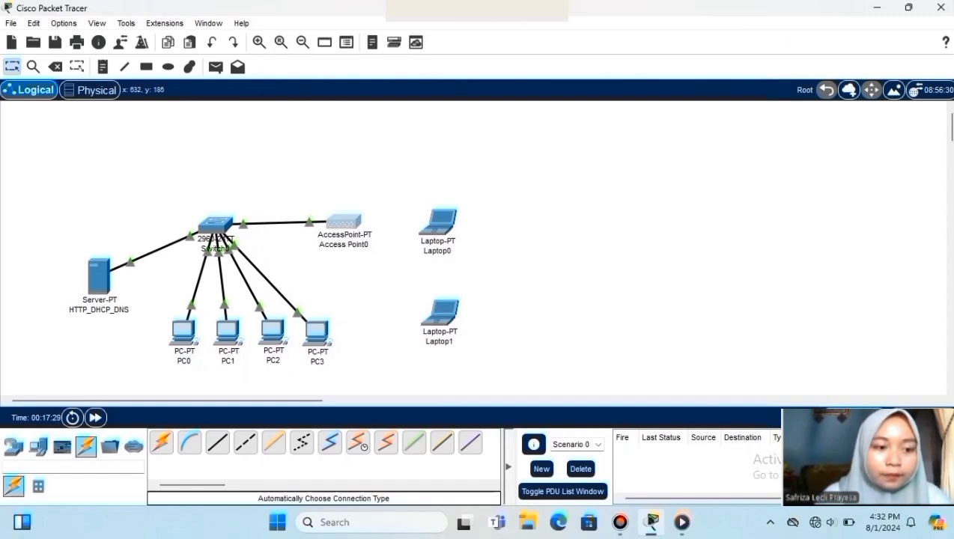
# - In Laptop0's Physical view, swap the wired network module for the WPC300N wireless module
pyautogui.click(438, 222)
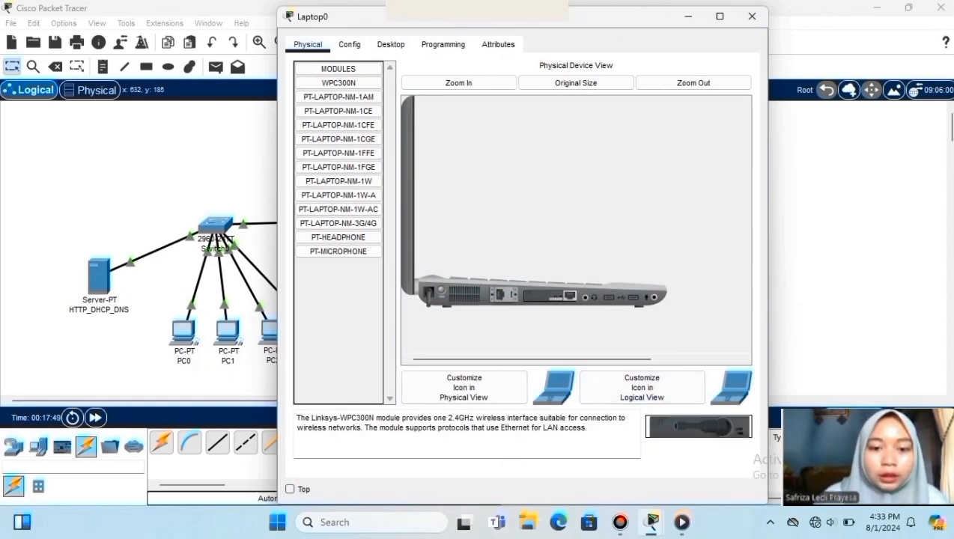
pyautogui.moveTo(550, 296); pyautogui.dragTo(338, 322)
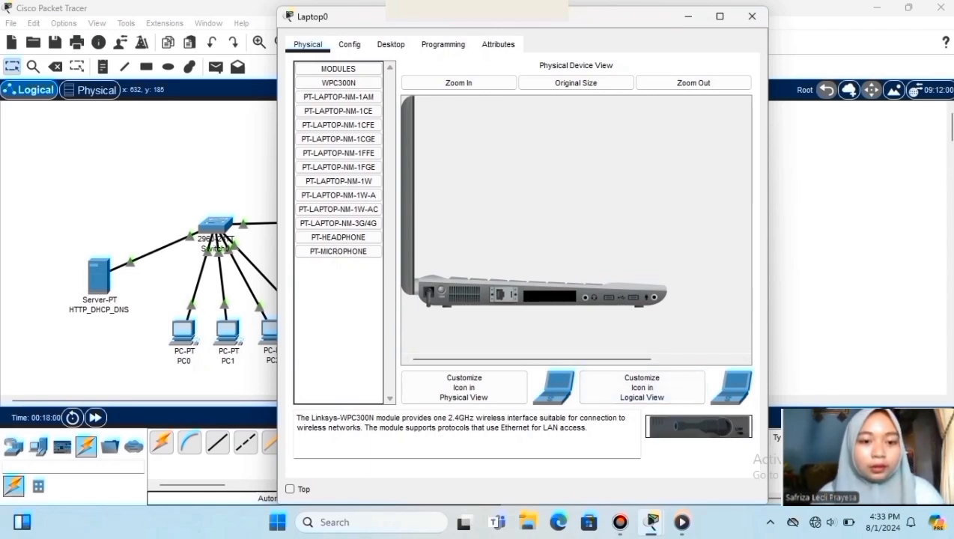
pyautogui.moveTo(697, 426); pyautogui.dragTo(548, 295)
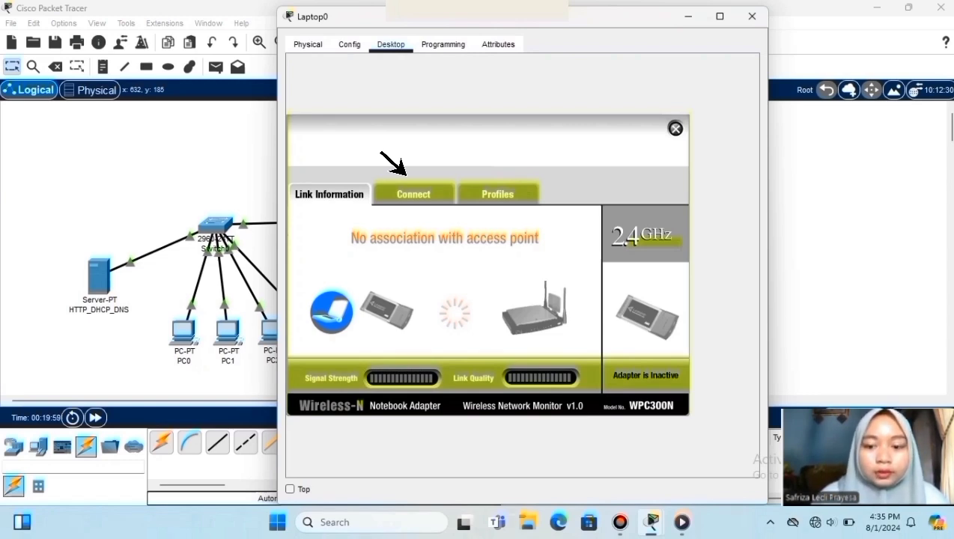
# - Join Laptop0 to ALMAKSUM WIFI using the pre-shared key, then close its windows
pyautogui.click(409, 187)
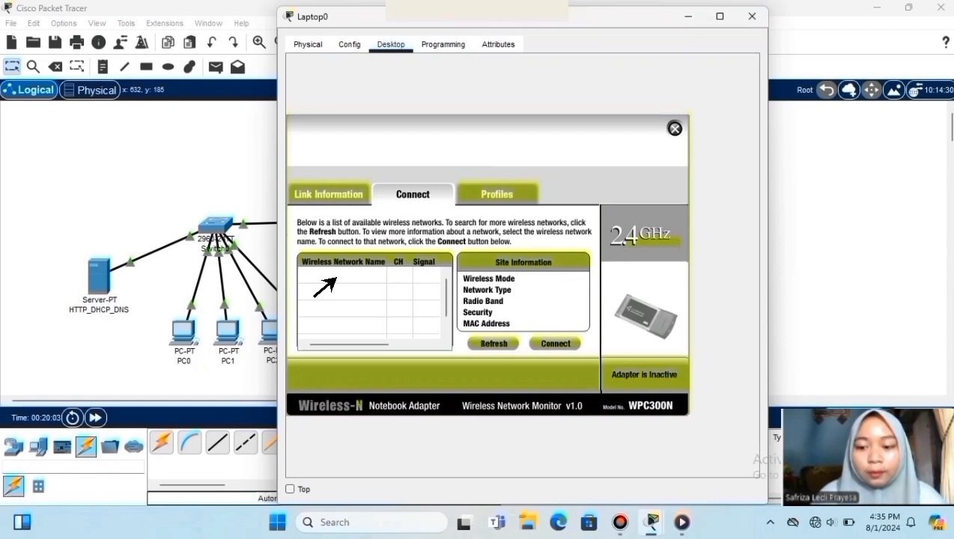
pyautogui.click(335, 277)
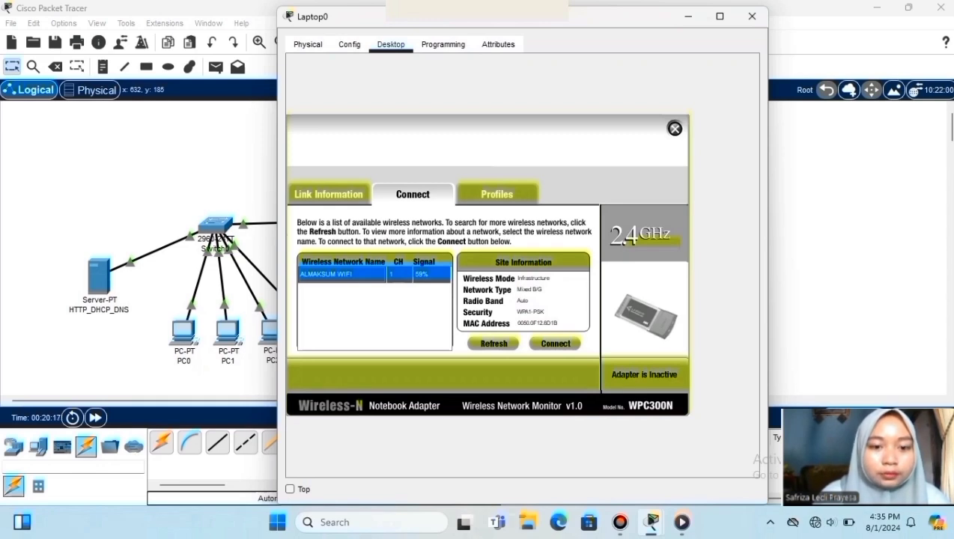
pyautogui.click(555, 343)
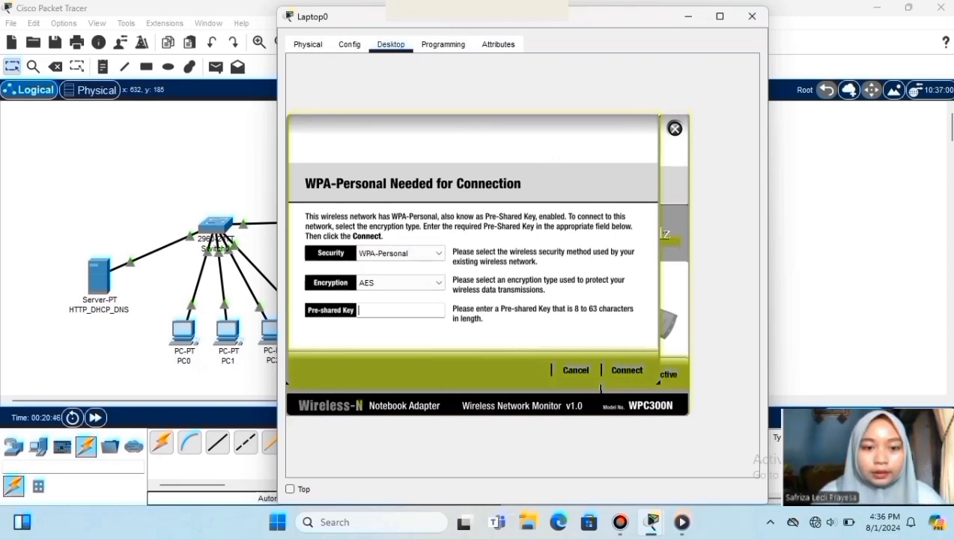
pyautogui.write('12345678')
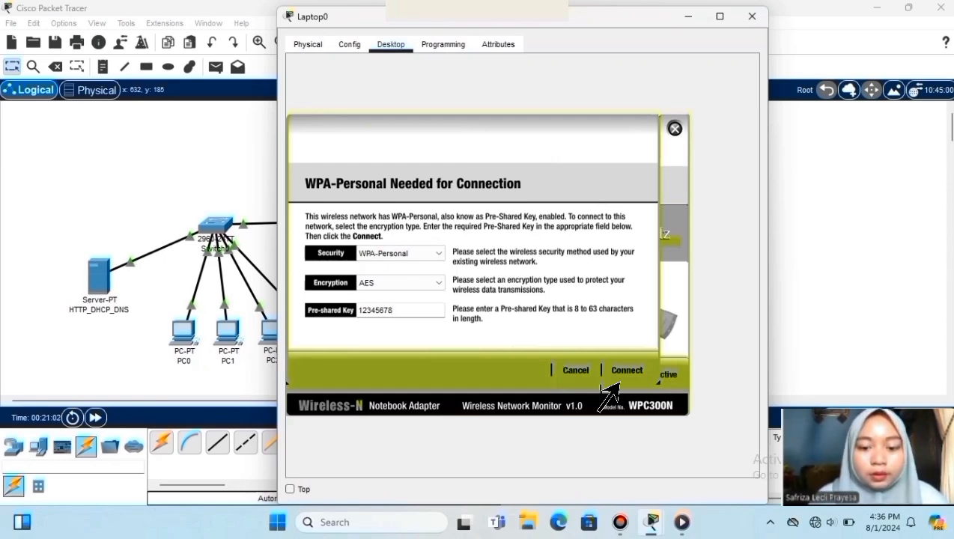
pyautogui.click(619, 379)
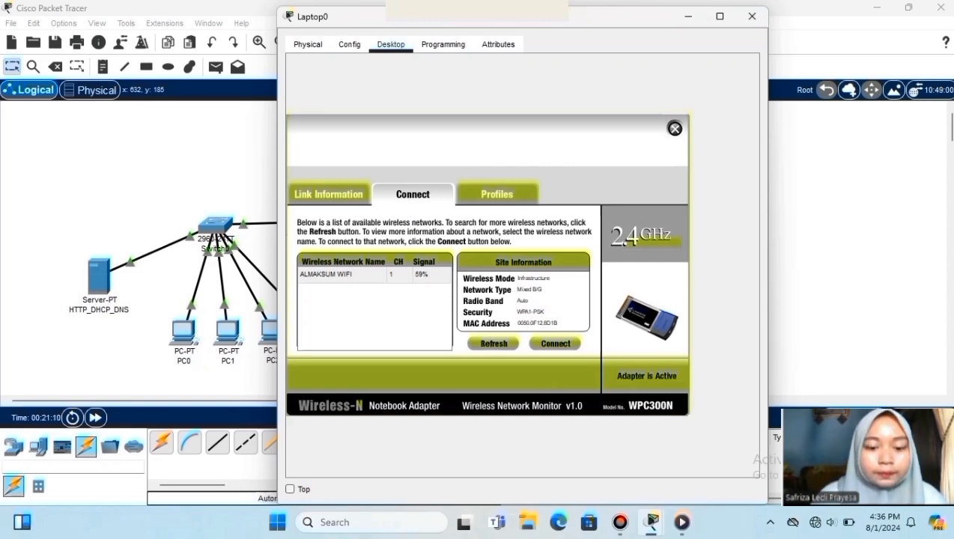
pyautogui.click(675, 129)
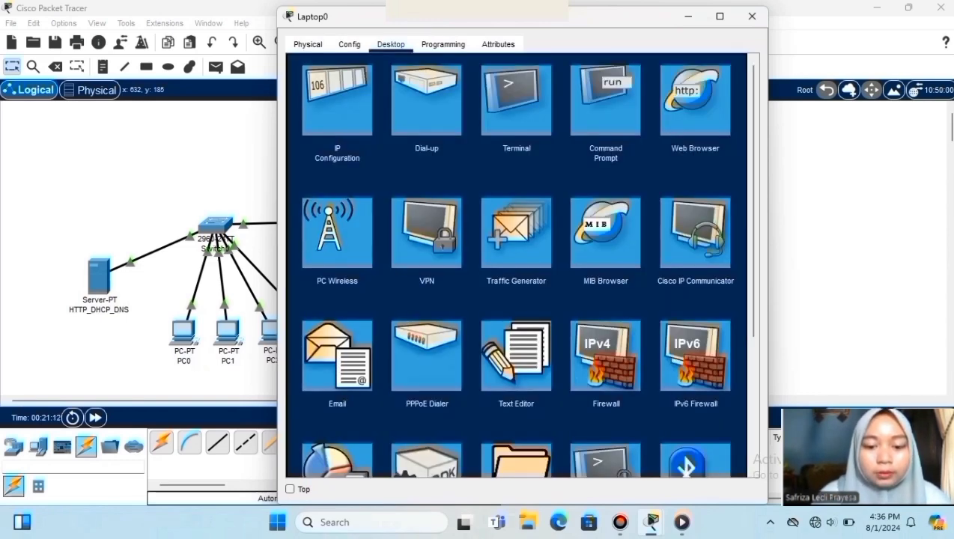
pyautogui.click(751, 16)
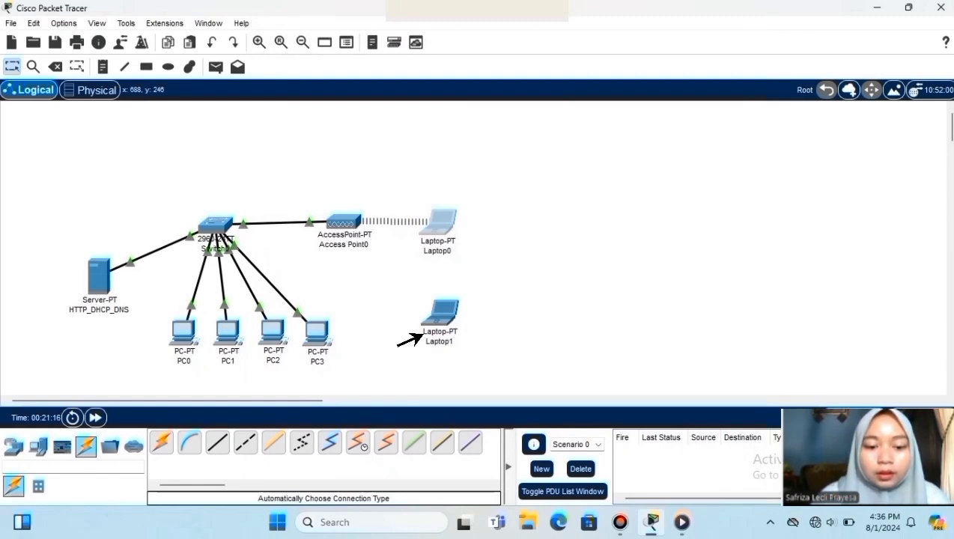
# - Replace Laptop1's wired network card with the WPC300N module and show its Desktop applications
pyautogui.click(424, 334)
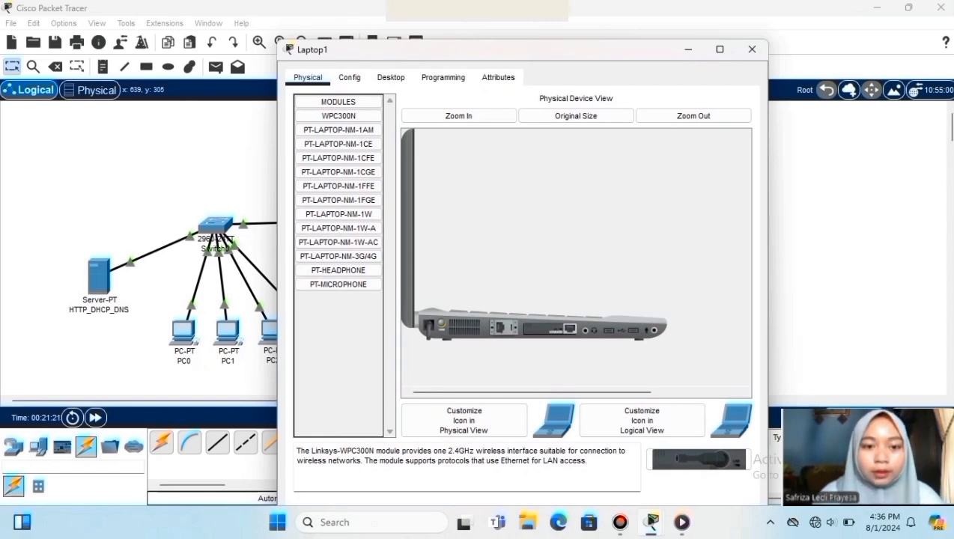
pyautogui.moveTo(548, 328); pyautogui.dragTo(339, 345)
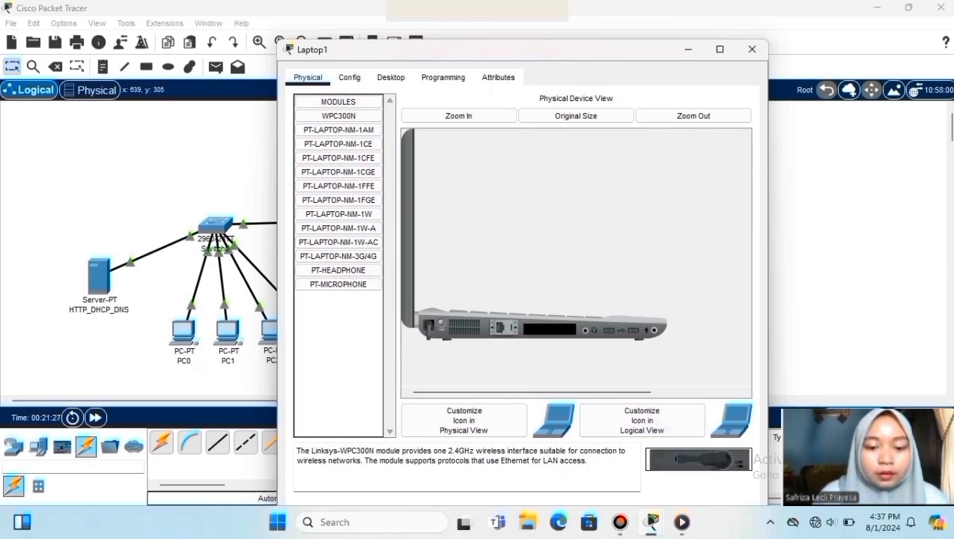
pyautogui.moveTo(698, 458); pyautogui.dragTo(547, 328)
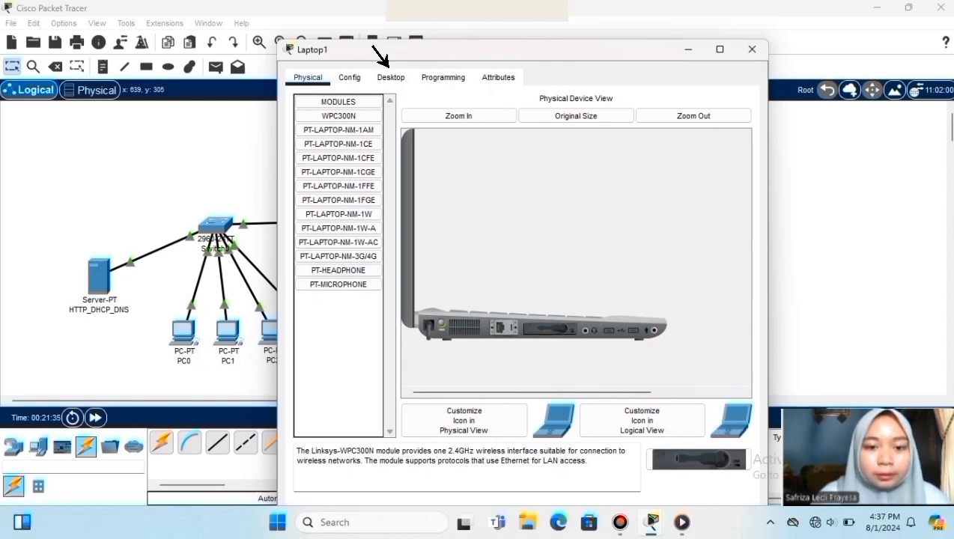
pyautogui.click(389, 78)
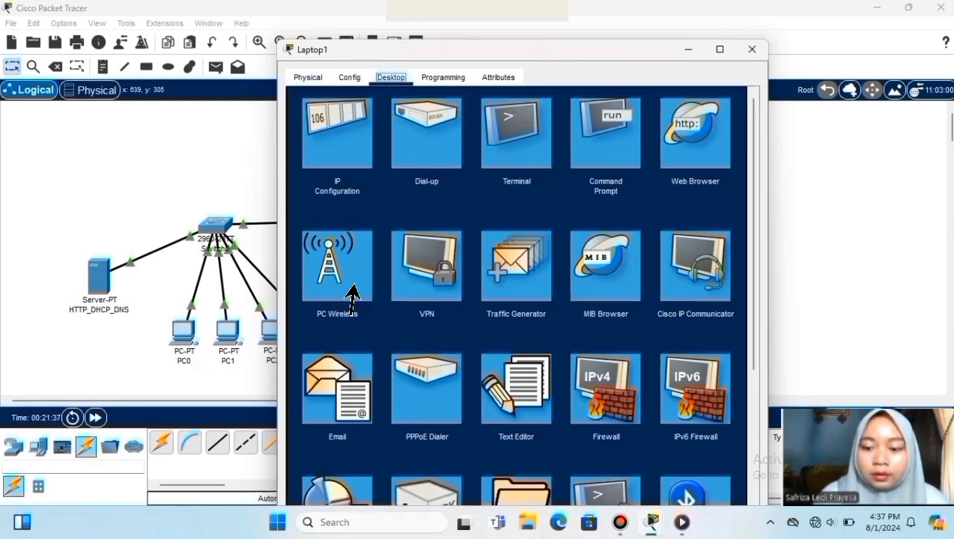
# - Join Laptop1 to ALMAKSUM WIFI via PC Wireless using the pre-shared key, then close its windows
pyautogui.click(352, 297)
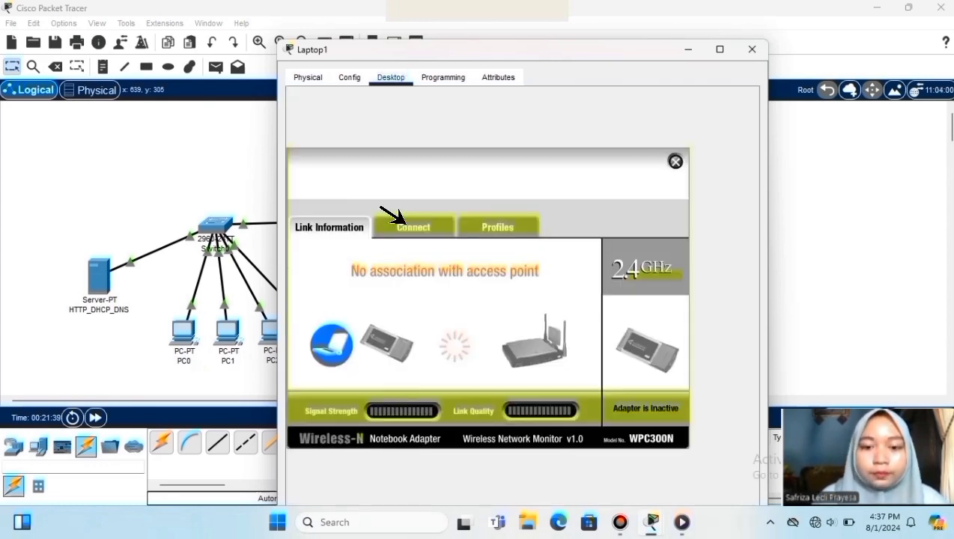
pyautogui.click(408, 224)
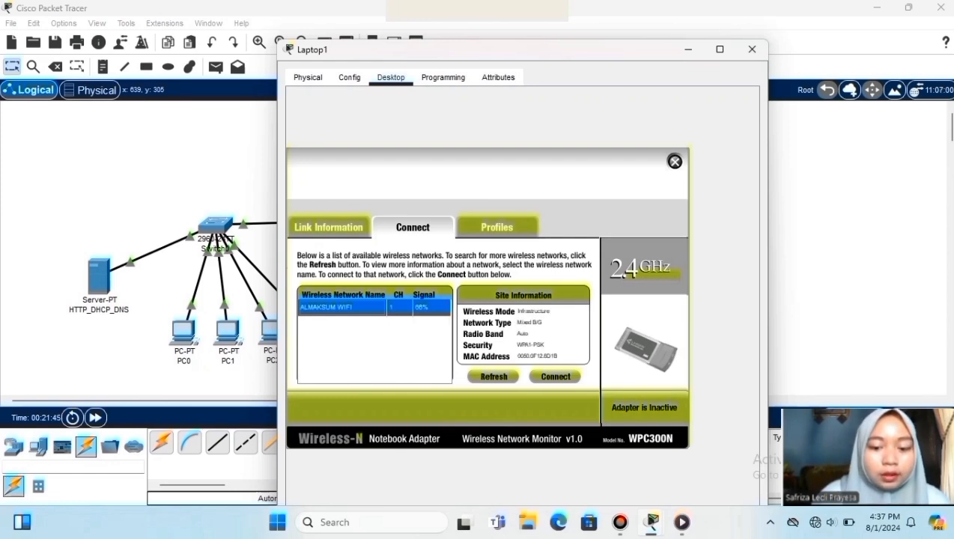
pyautogui.click(556, 376)
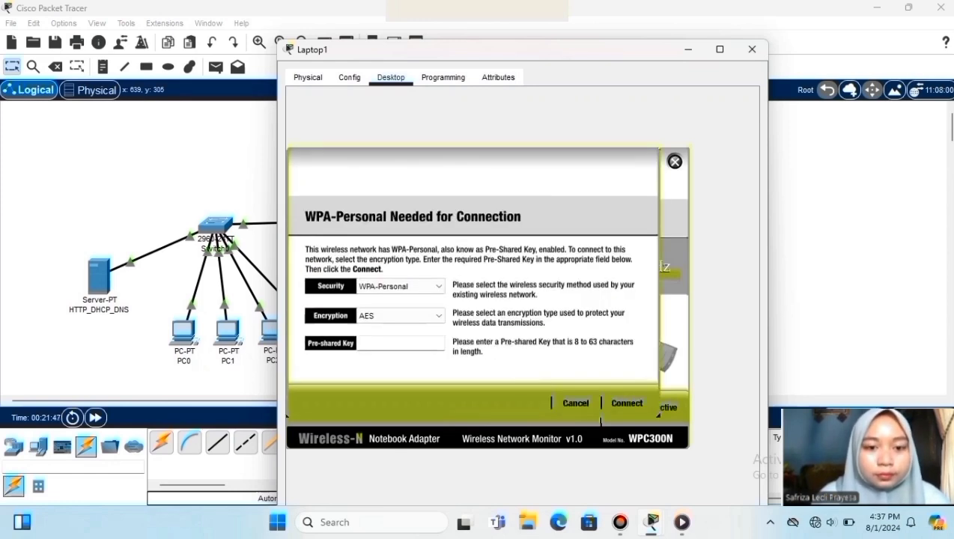
pyautogui.write('1')
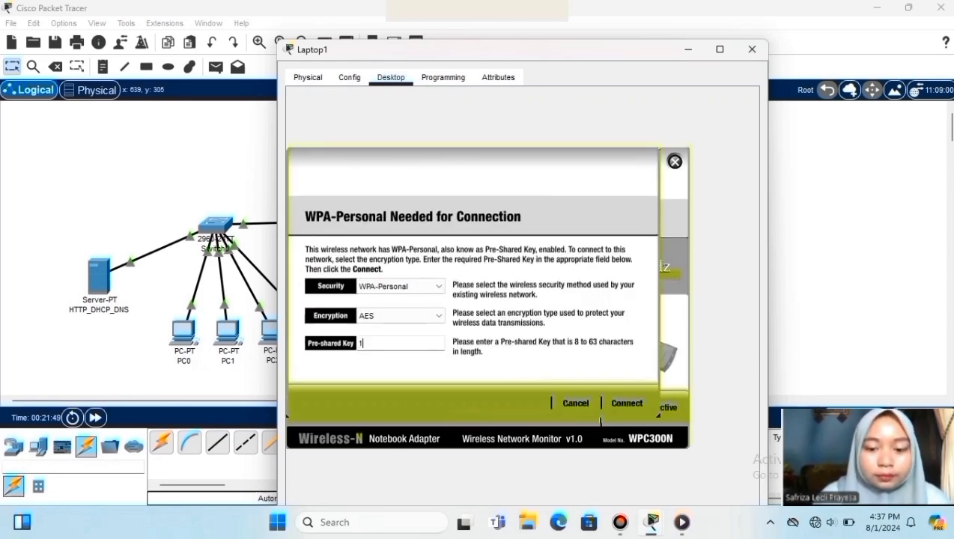
pyautogui.write('2345678')
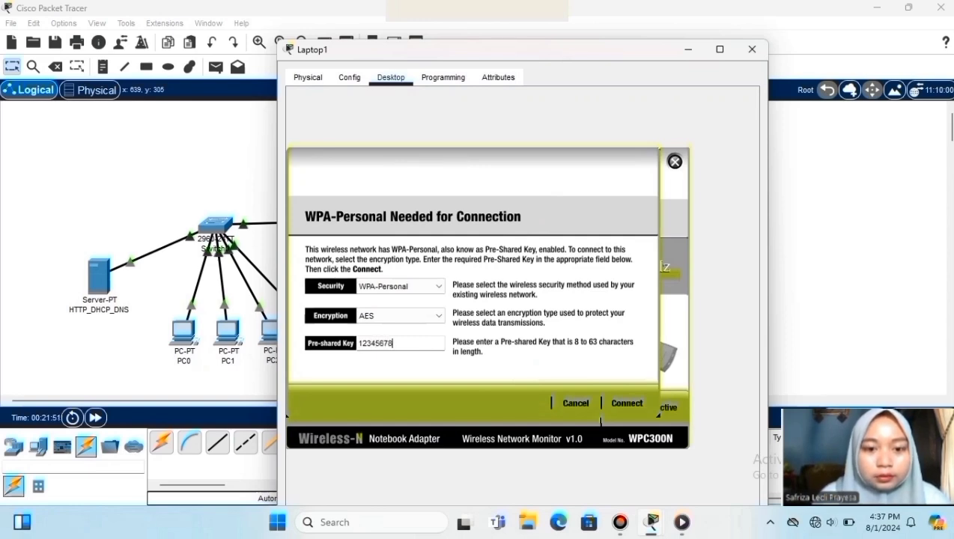
pyautogui.click(627, 402)
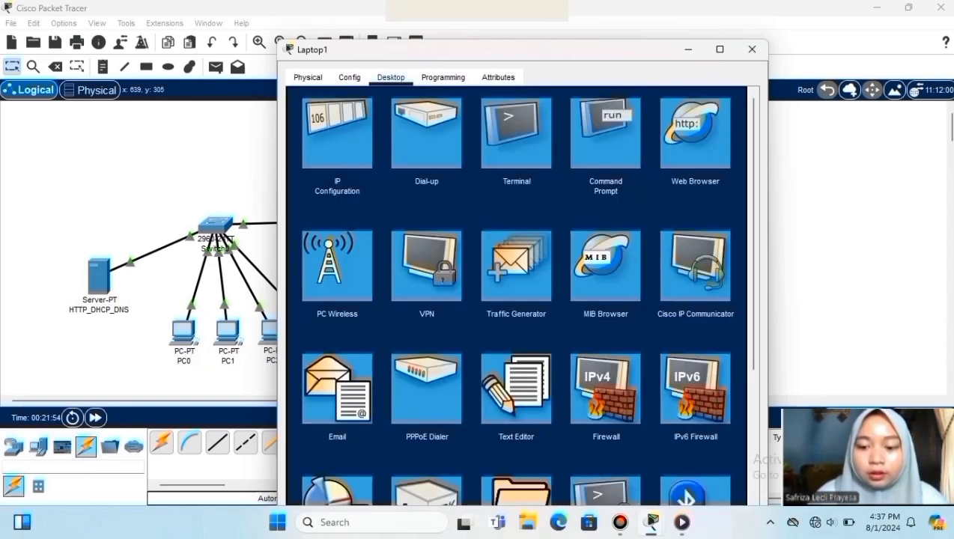
pyautogui.click(675, 161)
pyautogui.click(752, 49)
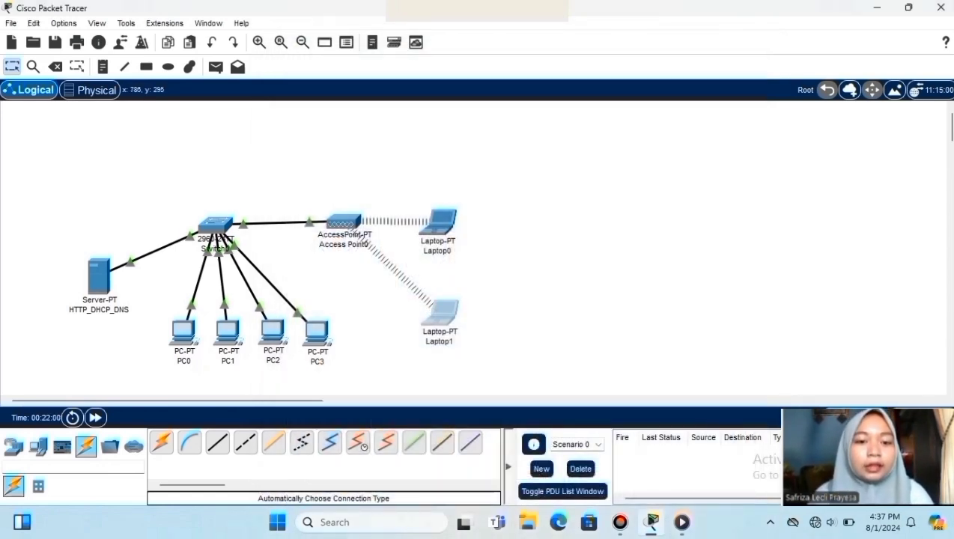
# - Toggle Laptop1's IP configuration from Static back to DHCP to obtain 192.168.1.8
pyautogui.moveTo(397, 197); pyautogui.dragTo(512, 374)
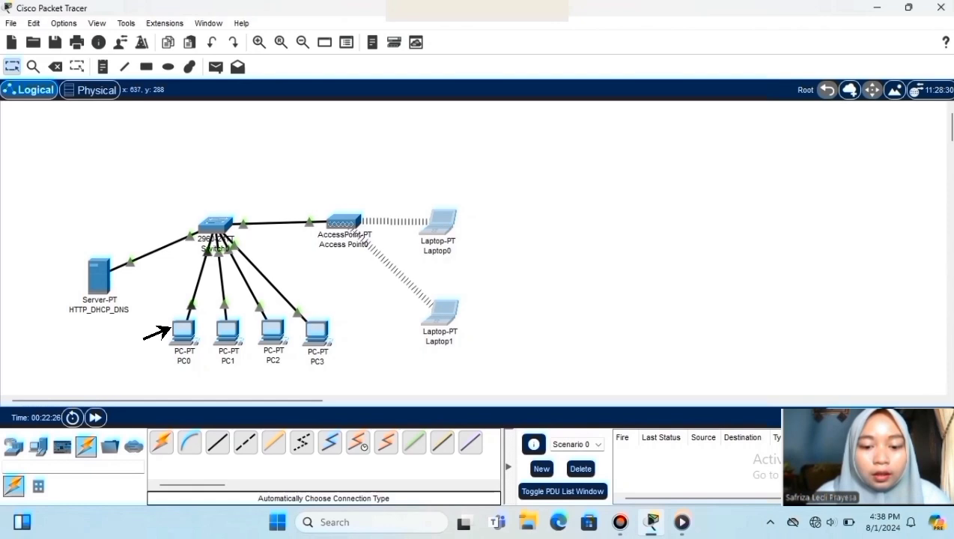
pyautogui.click(444, 307)
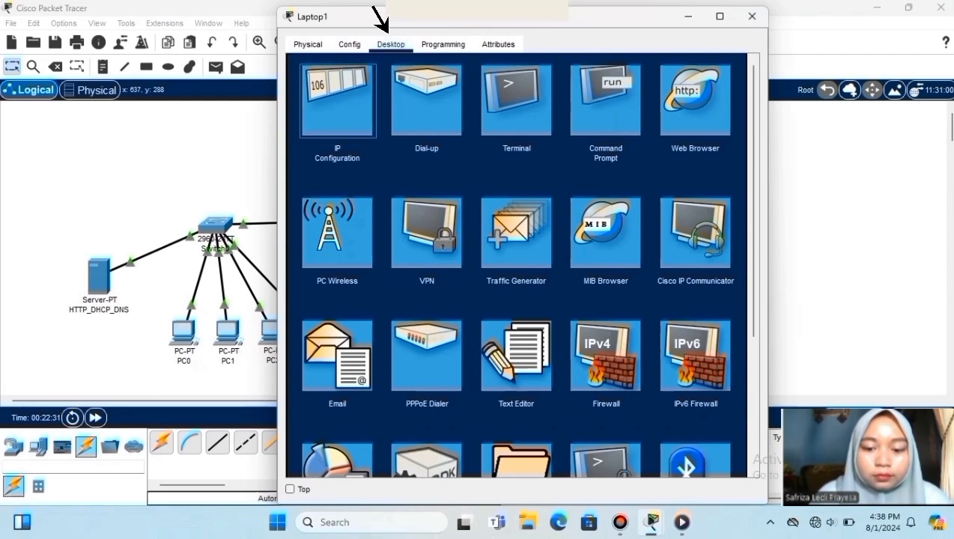
pyautogui.click(337, 100)
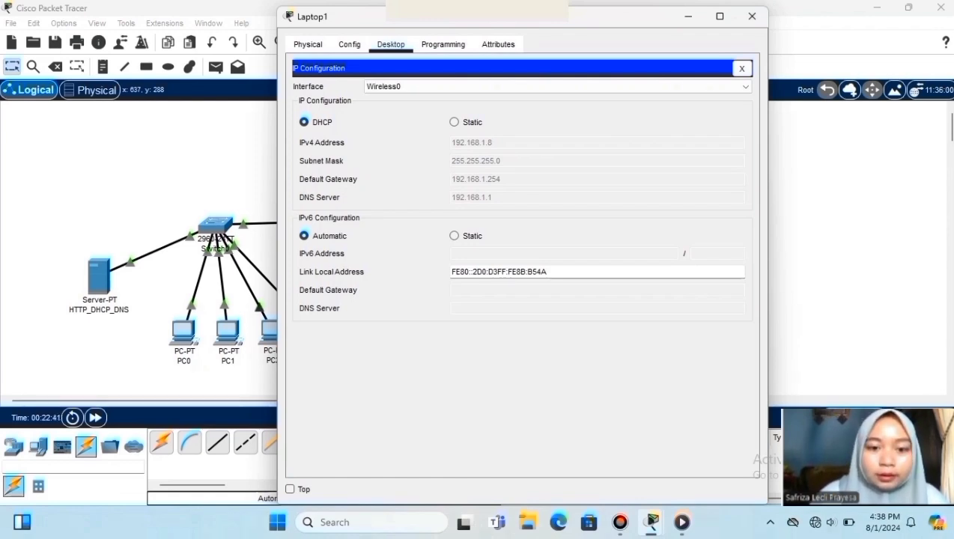
pyautogui.click(456, 122)
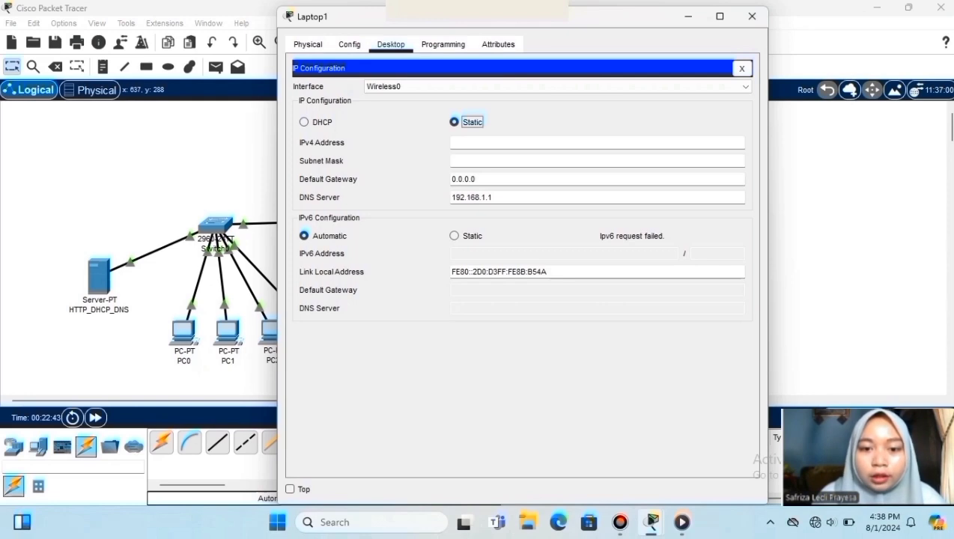
pyautogui.click(304, 122)
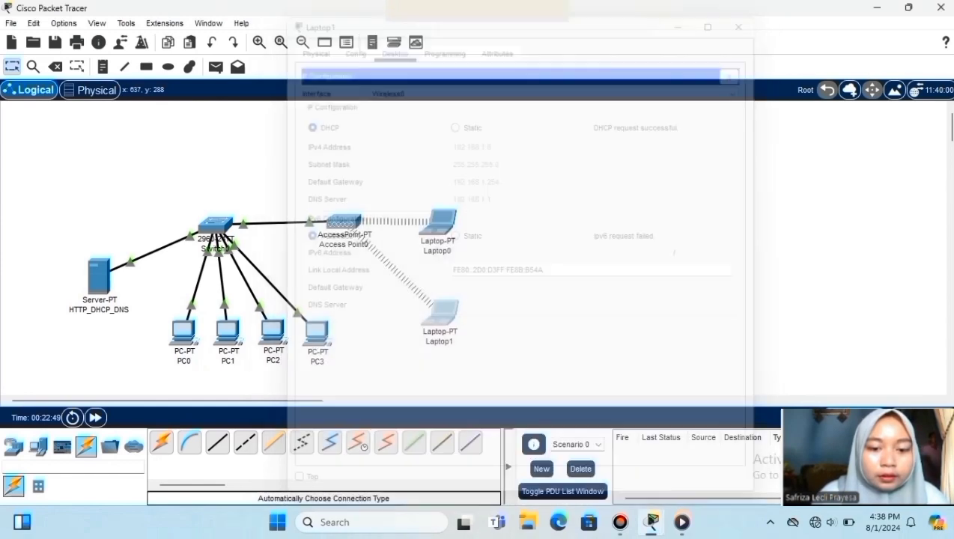
pyautogui.click(752, 16)
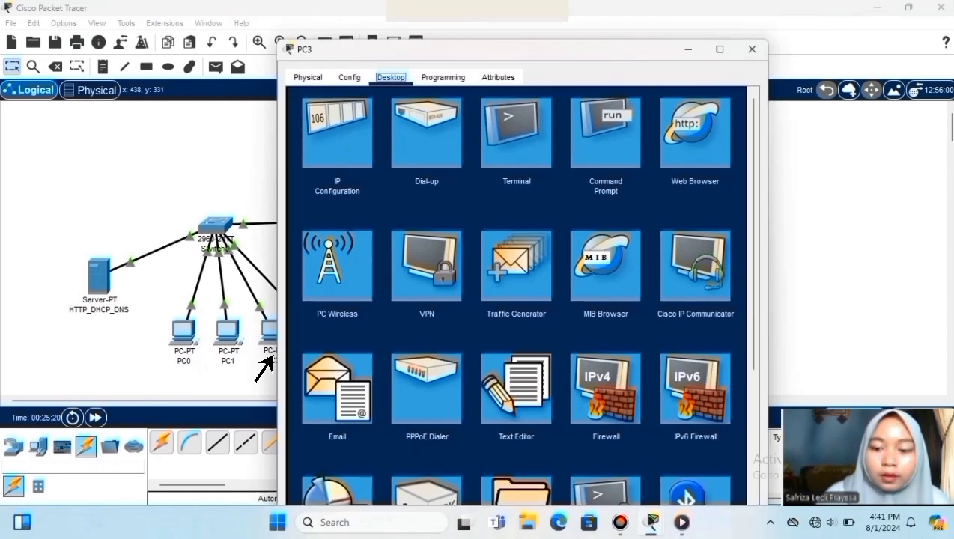
# - Open PC3's Web Browser and browse to ALMAKSUM to display the WEBSITE ALMAKSUM page
pyautogui.press('Tab')
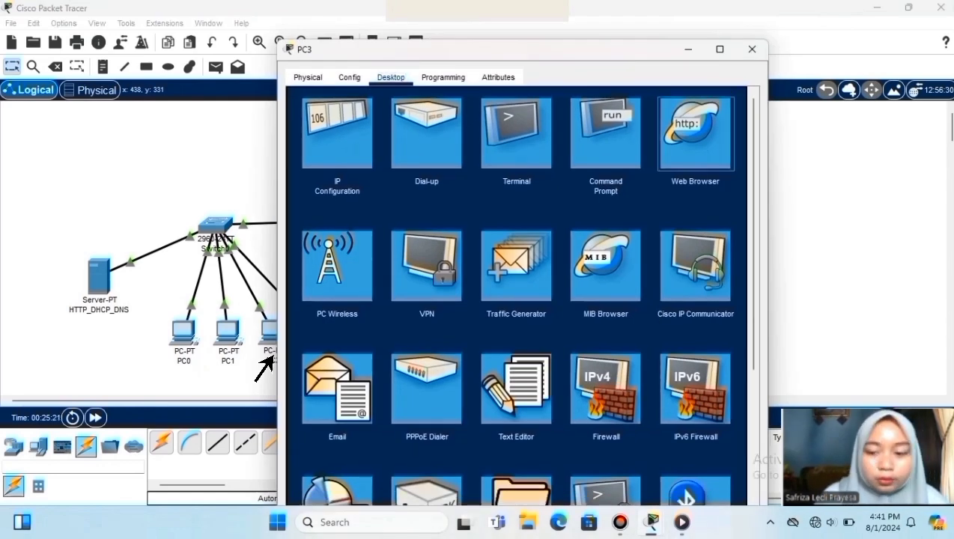
pyautogui.click(684, 150)
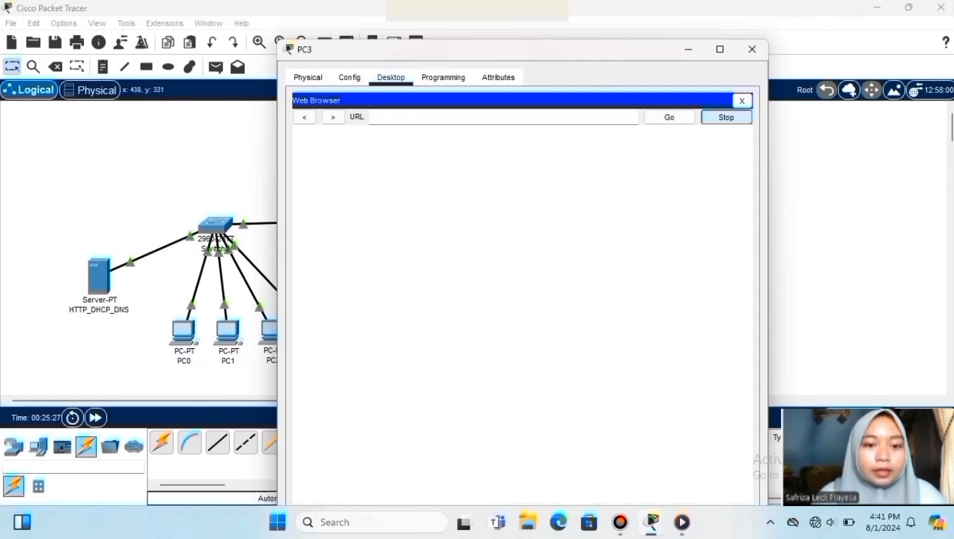
pyautogui.click(371, 117)
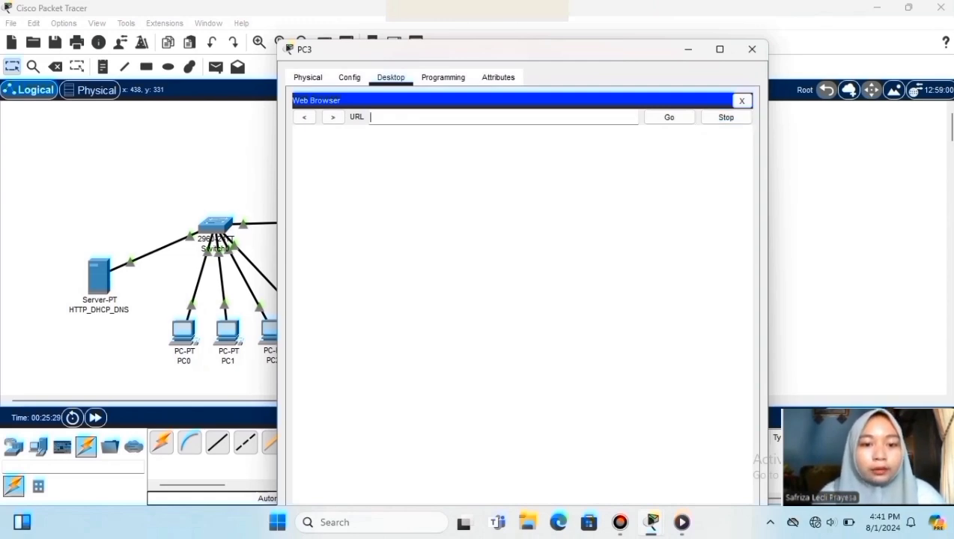
pyautogui.write('ALMAKSUM')
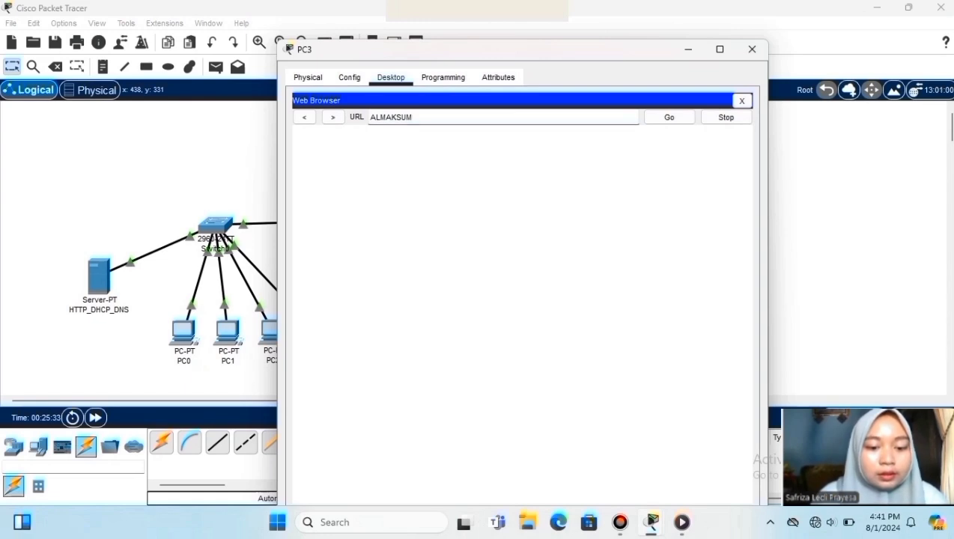
pyautogui.press('Return')
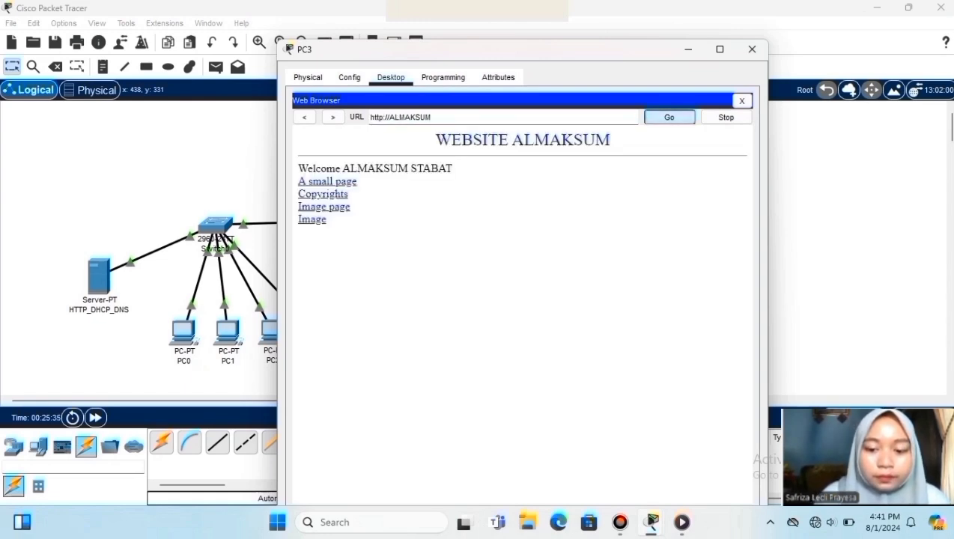